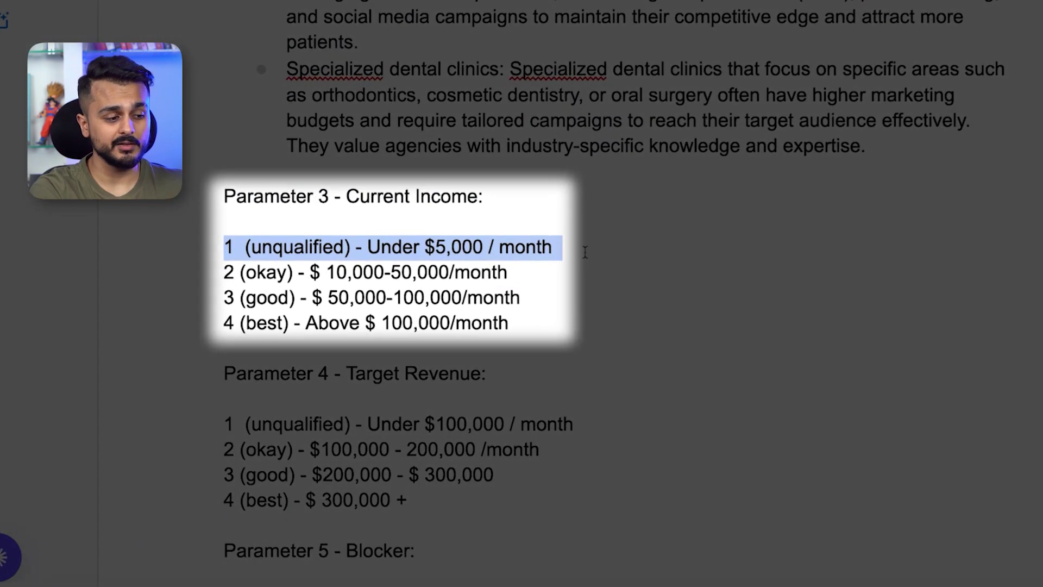
# Highlight the Current Income, Target Revenue and unqualified Blocker tiers while explaining them.
pyautogui.moveTo(224, 322); pyautogui.dragTo(602, 321)
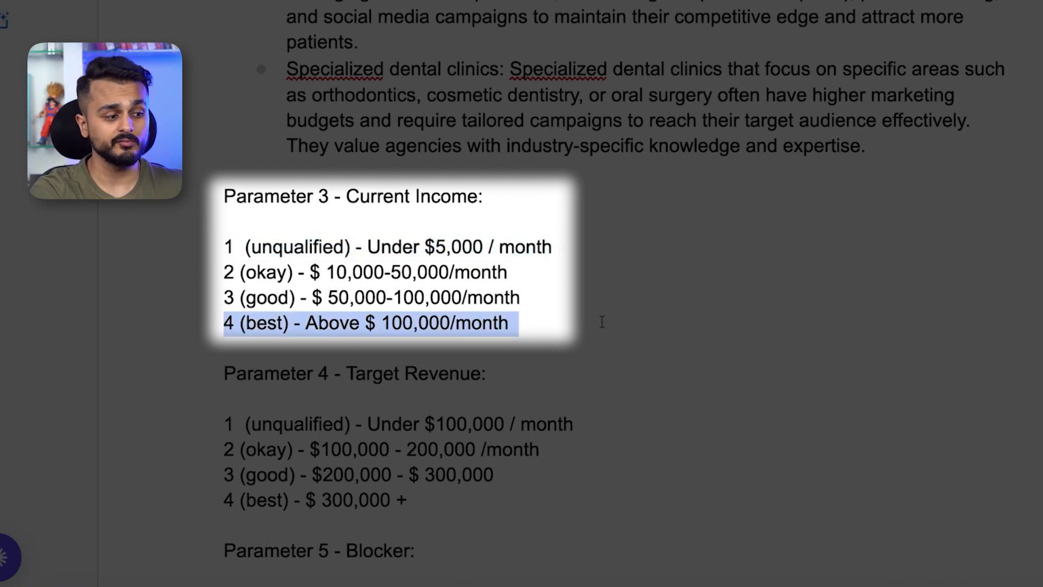
pyautogui.moveTo(225, 373); pyautogui.dragTo(533, 372)
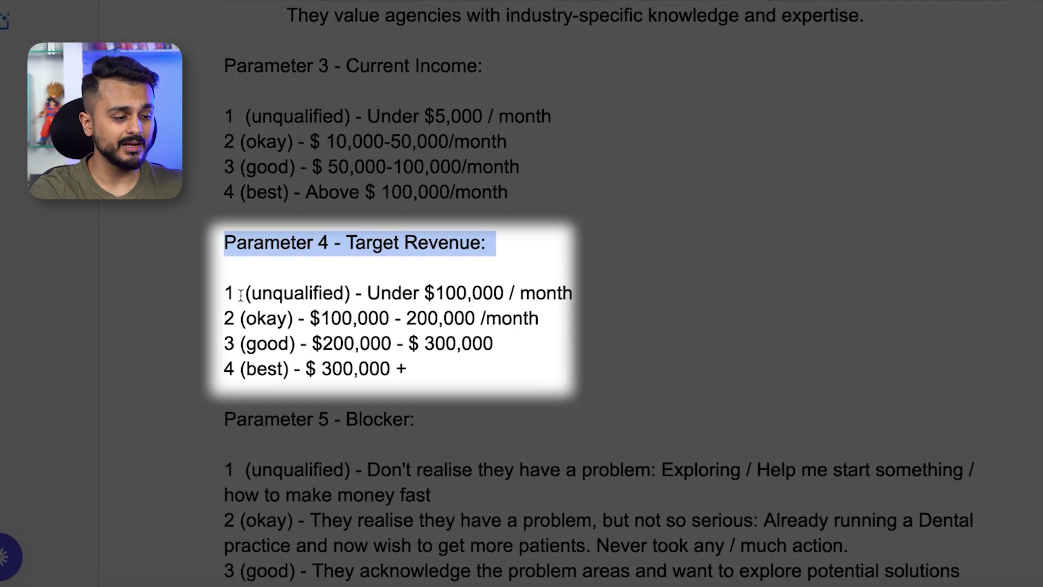
pyautogui.moveTo(239, 424); pyautogui.dragTo(736, 432)
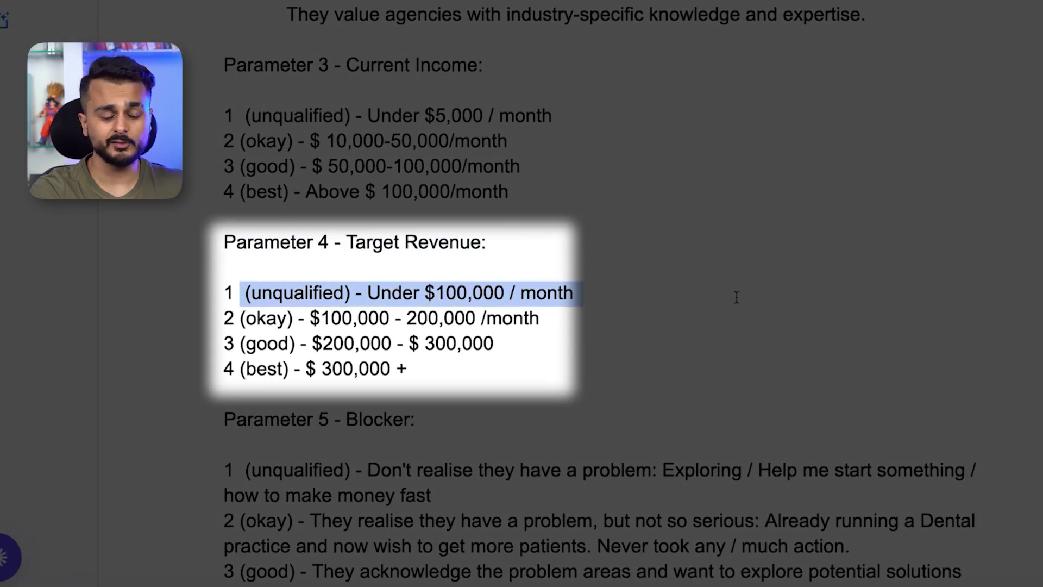
pyautogui.moveTo(235, 369); pyautogui.dragTo(506, 368)
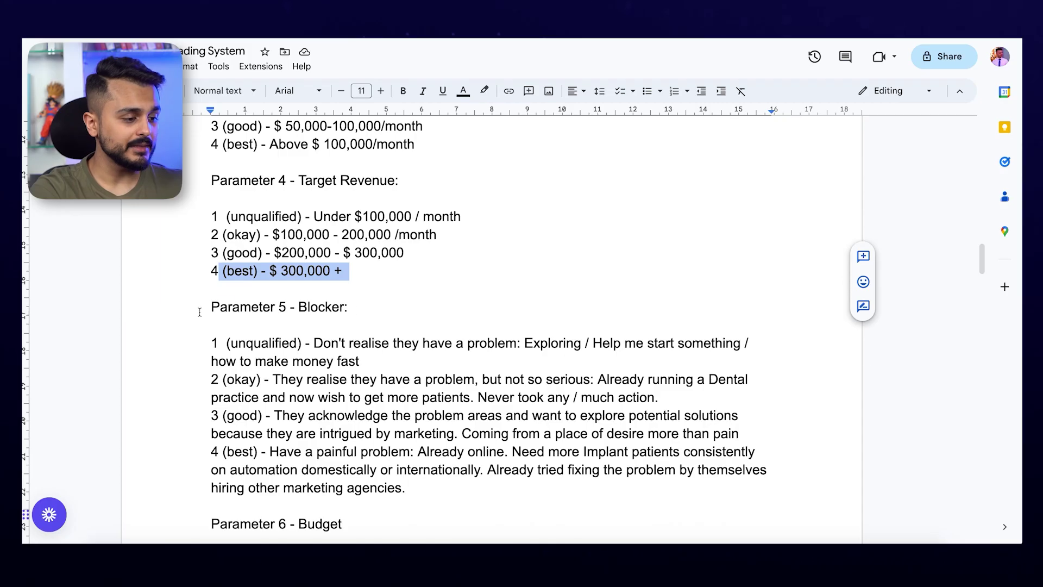
pyautogui.moveTo(223, 419); pyautogui.dragTo(506, 419)
pyautogui.scroll(-1, 507, 419)
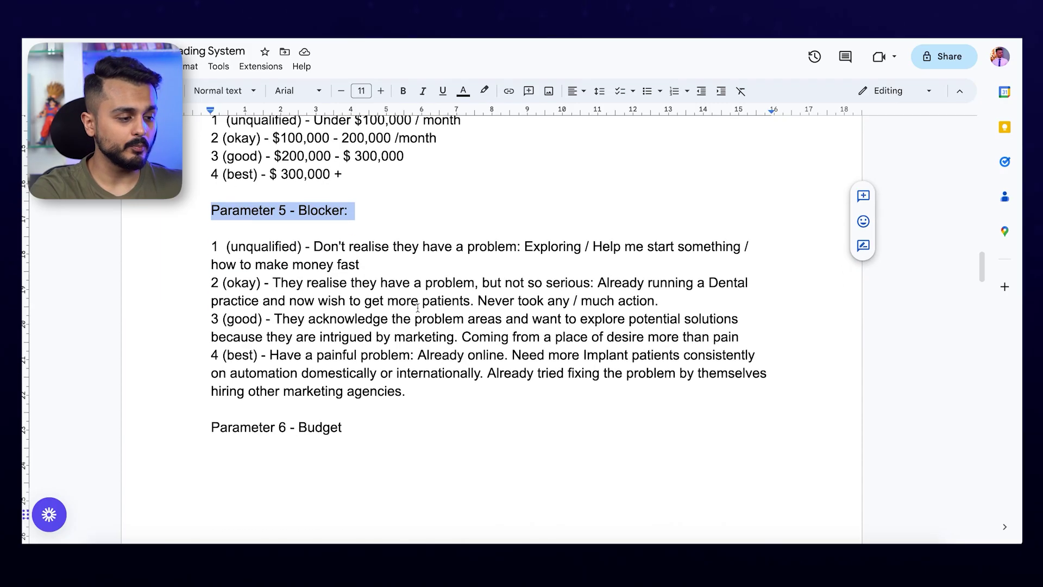
pyautogui.moveTo(225, 189); pyautogui.dragTo(504, 202)
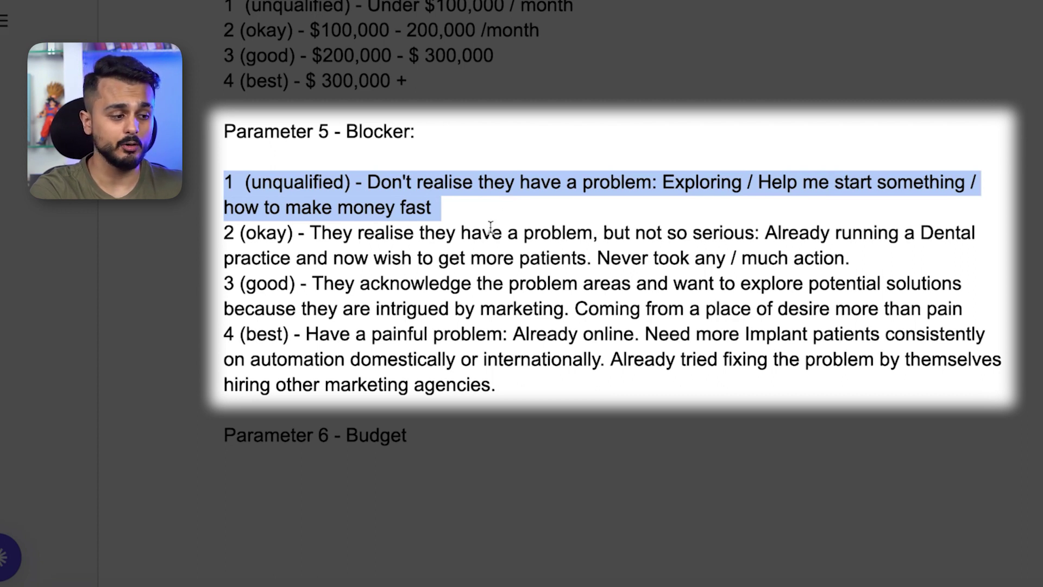
# Delete 'y or internationally' from the best Blocker tier so it ends 'on automation domesticall.'.
pyautogui.scroll(-2, 493, 216)
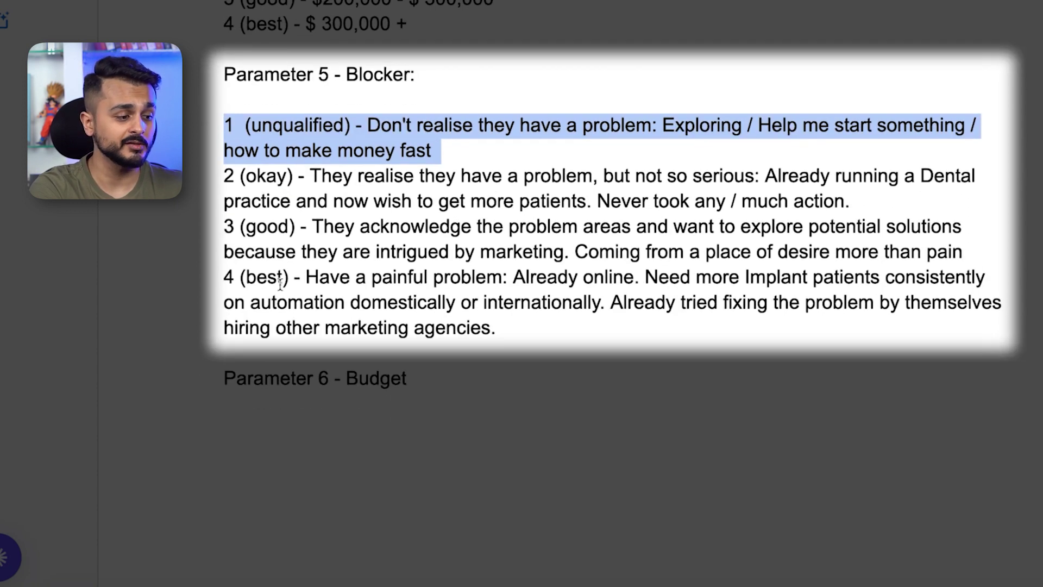
pyautogui.moveTo(224, 277); pyautogui.dragTo(625, 319)
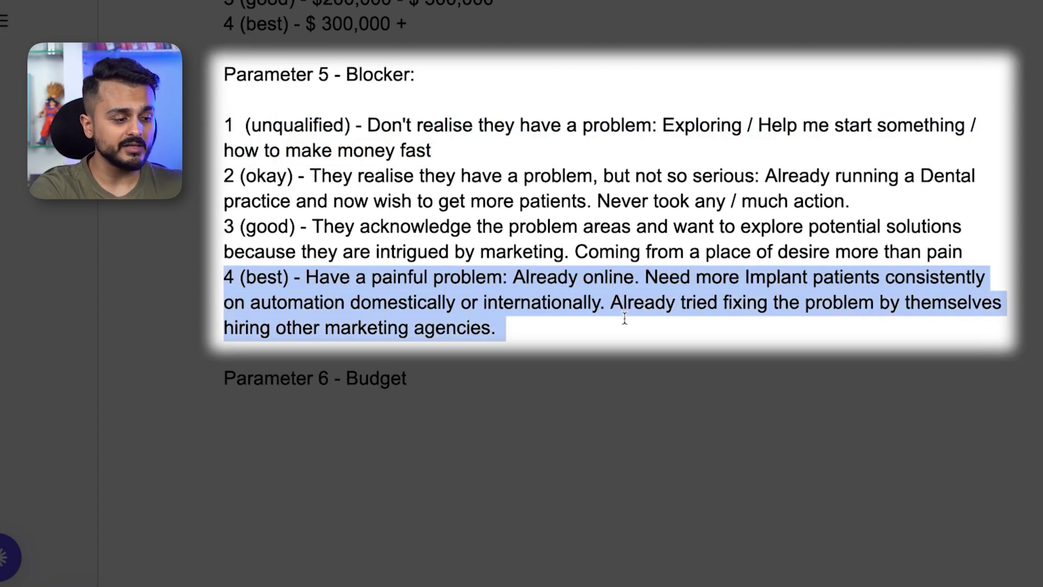
pyautogui.click(625, 317)
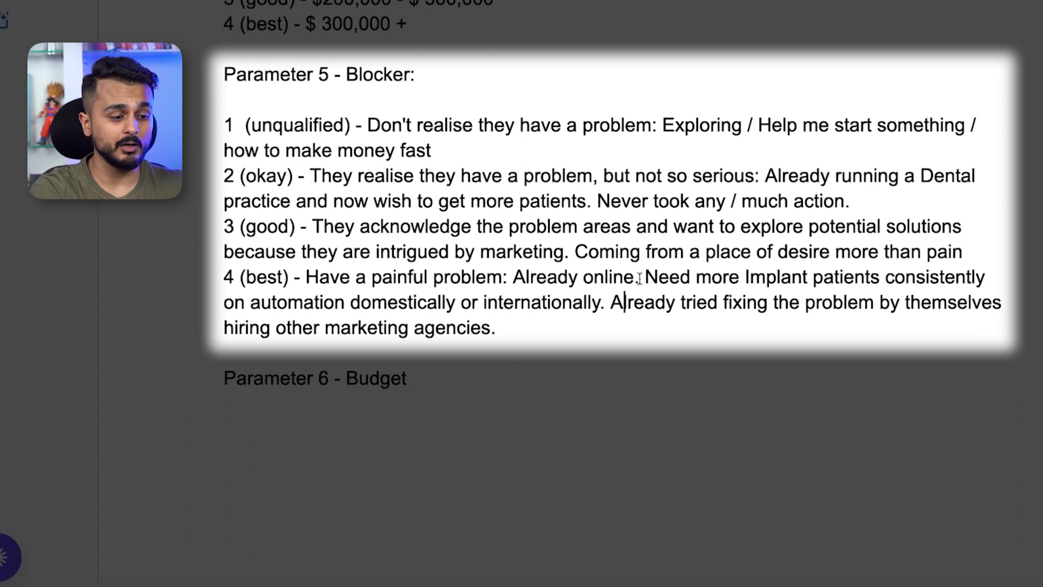
pyautogui.moveTo(644, 277); pyautogui.dragTo(604, 272)
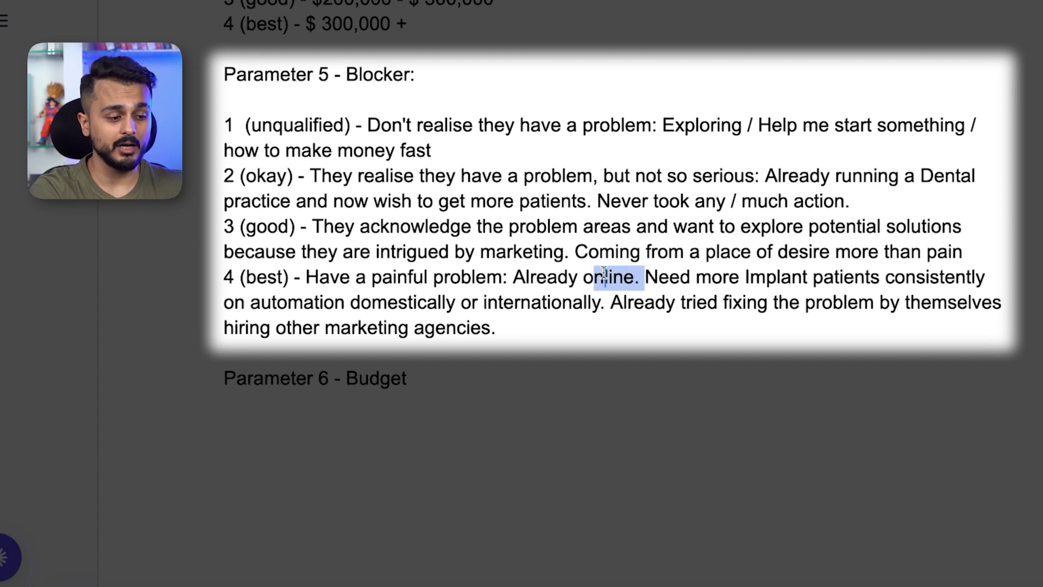
pyautogui.click(604, 272)
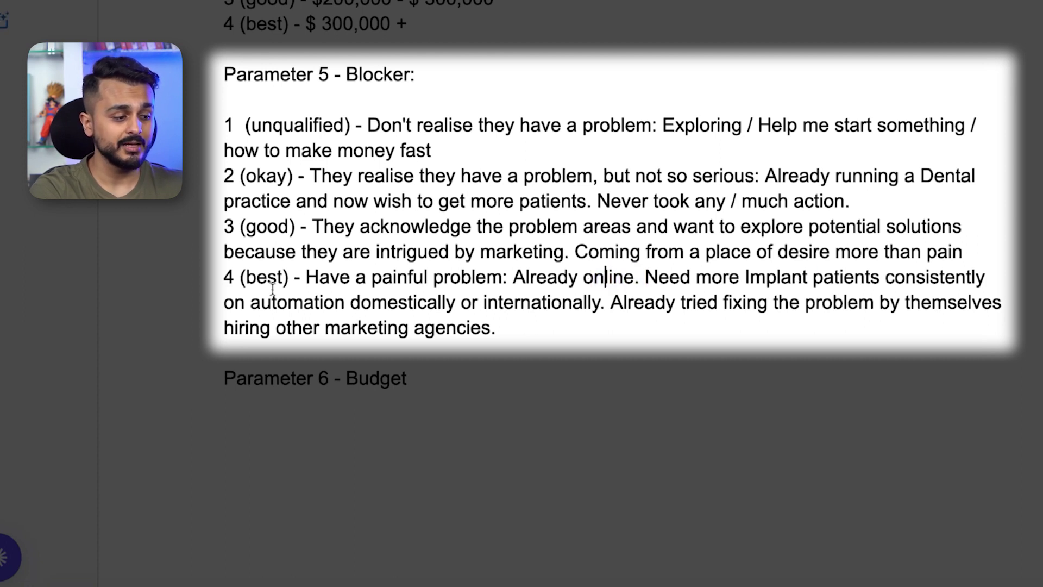
pyautogui.moveTo(262, 302); pyautogui.dragTo(548, 299)
pyautogui.doubleClick(577, 301)
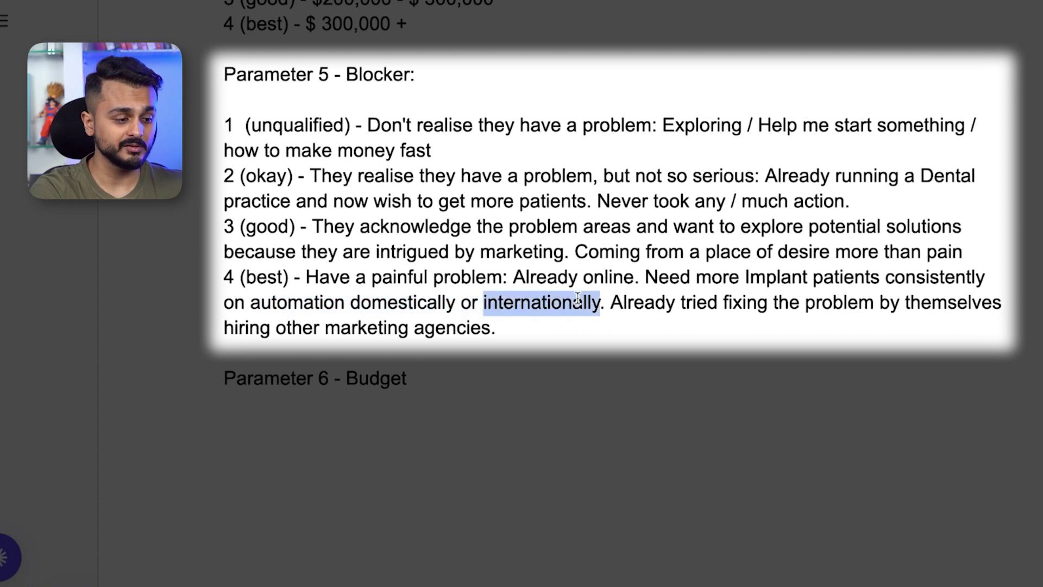
pyautogui.press('BackSpace')
pyautogui.press('BackSpace')
pyautogui.press('BackSpace')
pyautogui.press('BackSpace')
pyautogui.press('BackSpace')
pyautogui.press('BackSpace')
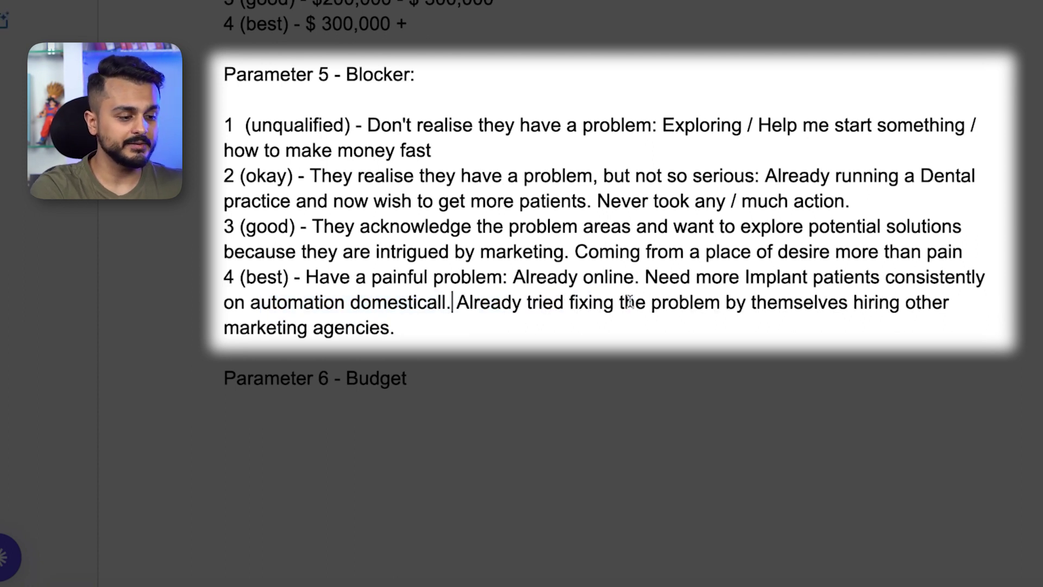
# Highlight the end of the best Blocker tier and the financial situation tiers.
pyautogui.moveTo(625, 302); pyautogui.dragTo(912, 328)
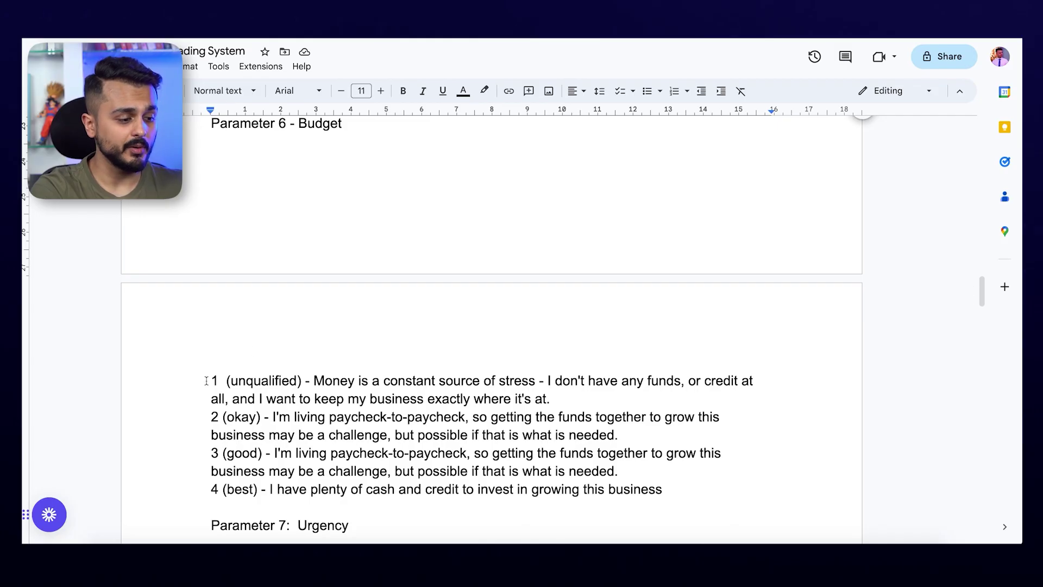
pyautogui.moveTo(211, 377); pyautogui.dragTo(726, 353)
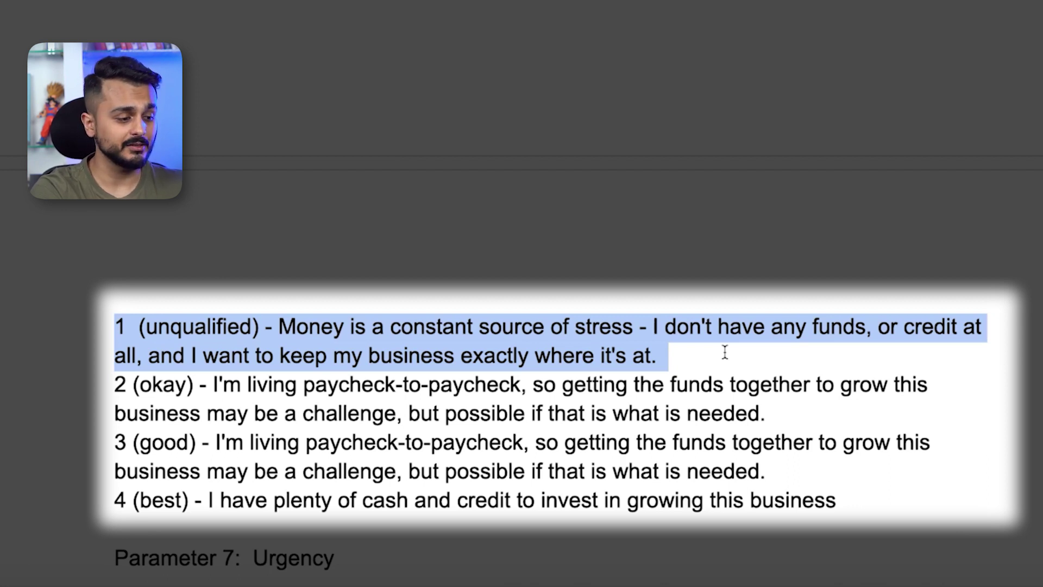
pyautogui.moveTo(111, 500); pyautogui.dragTo(836, 500)
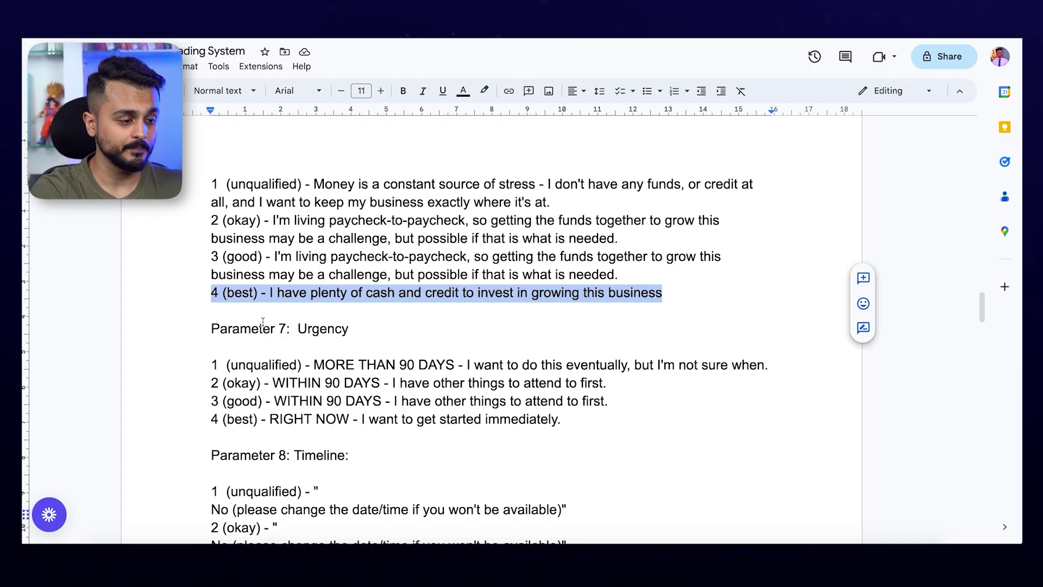
pyautogui.moveTo(112, 558); pyautogui.dragTo(433, 560)
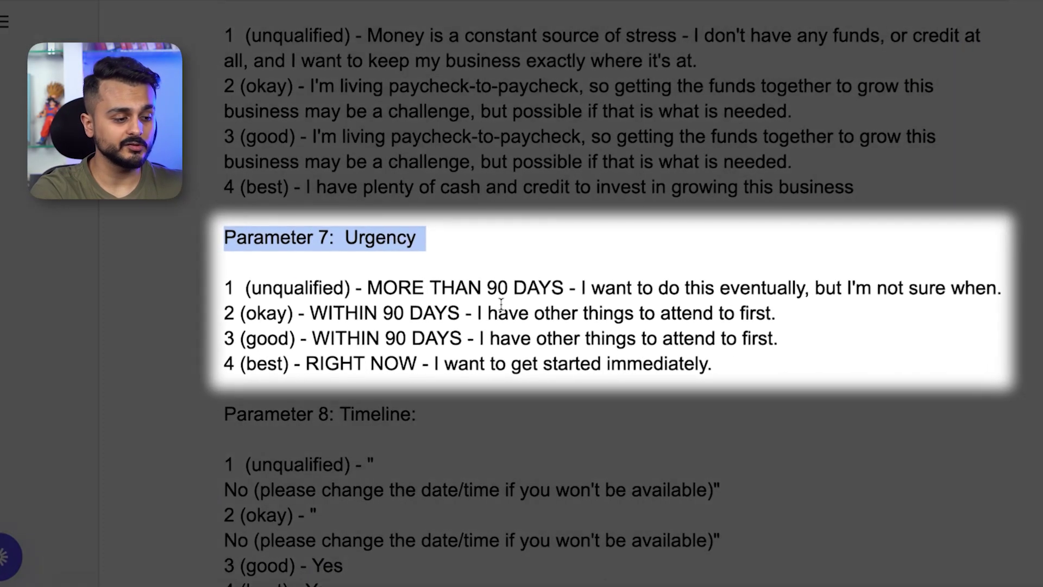
pyautogui.moveTo(216, 307); pyautogui.dragTo(680, 308)
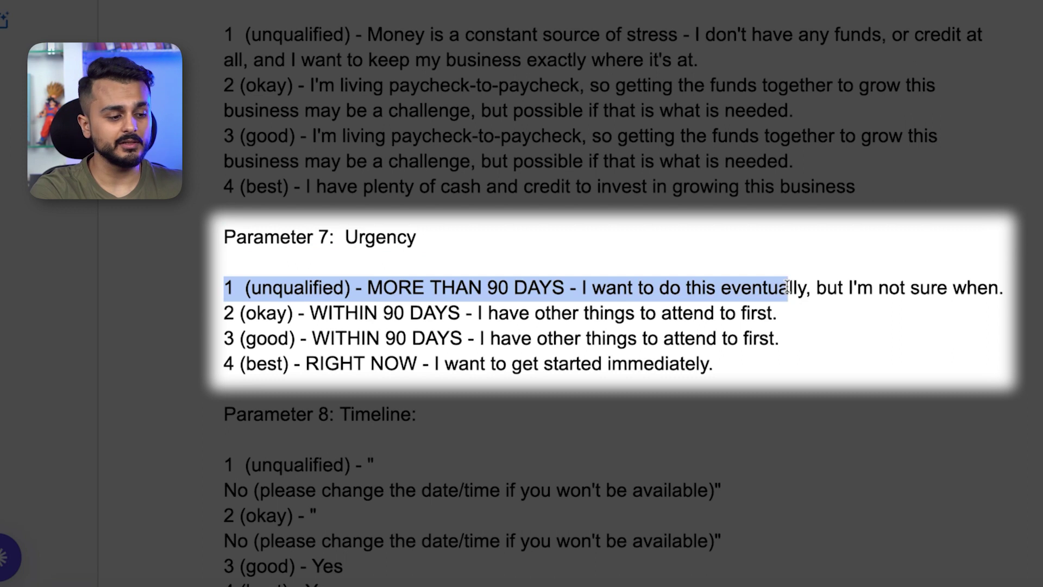
pyautogui.moveTo(789, 287); pyautogui.dragTo(939, 285)
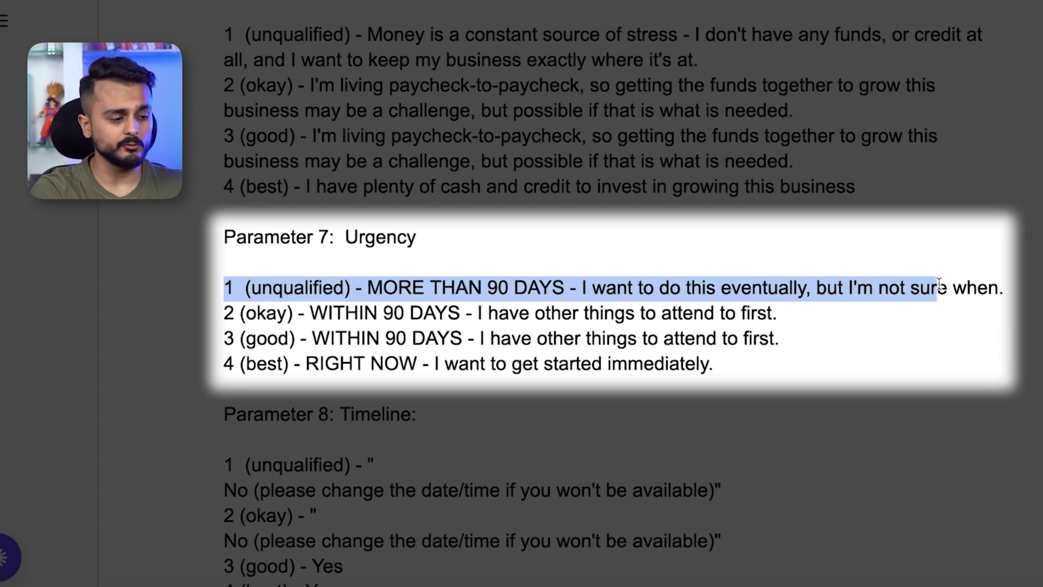
pyautogui.moveTo(242, 364); pyautogui.dragTo(768, 368)
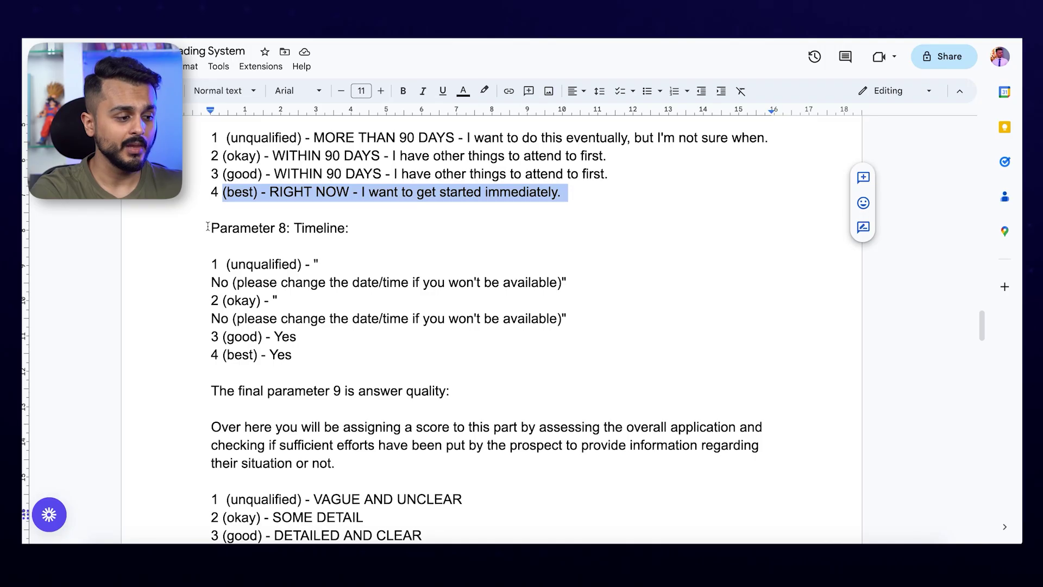
pyautogui.moveTo(223, 414); pyautogui.dragTo(429, 414)
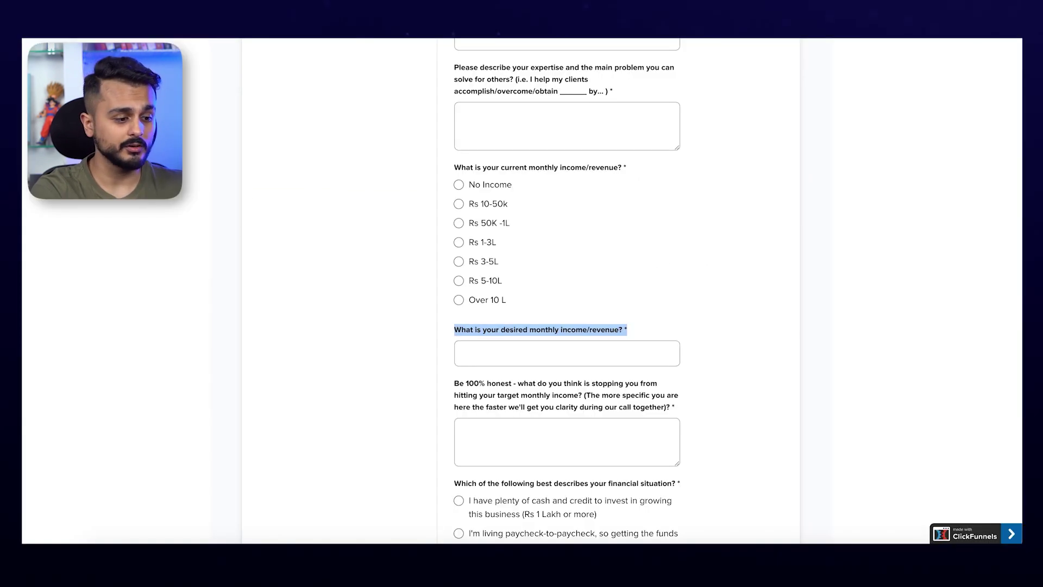
pyautogui.scroll(-6, 478, 315)
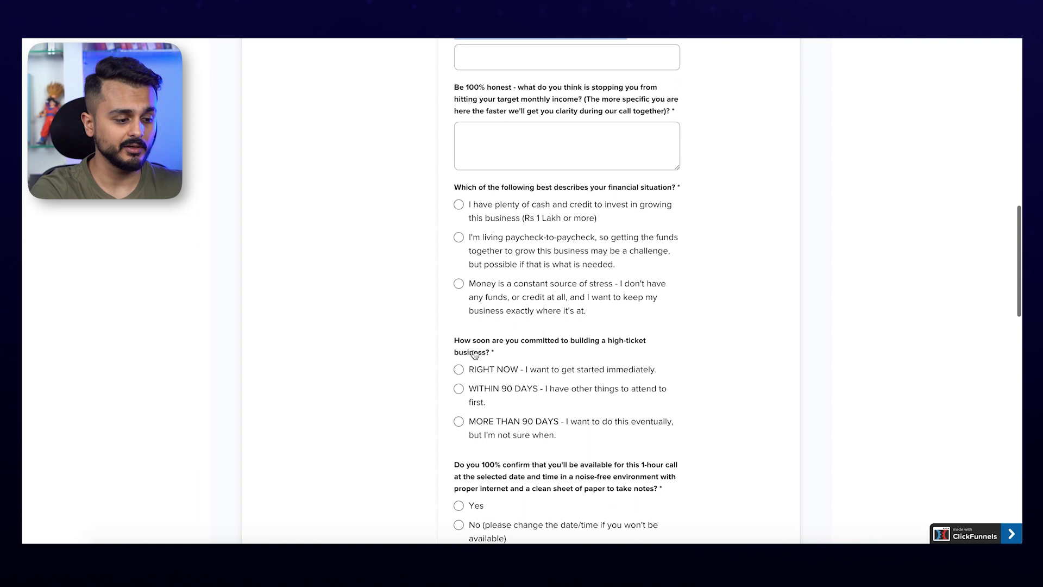
pyautogui.scroll(-3, 474, 354)
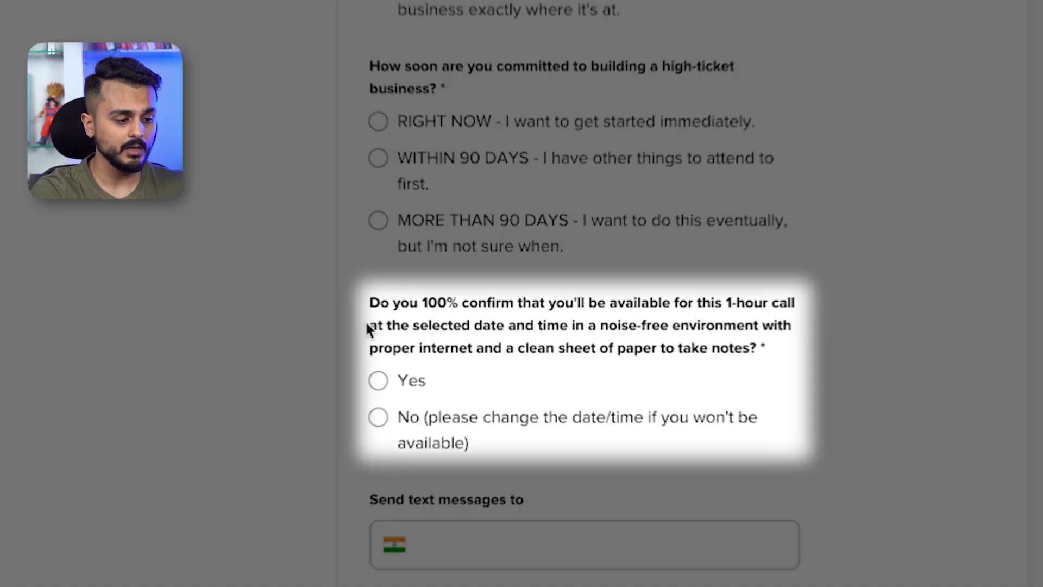
pyautogui.moveTo(454, 388); pyautogui.dragTo(644, 401)
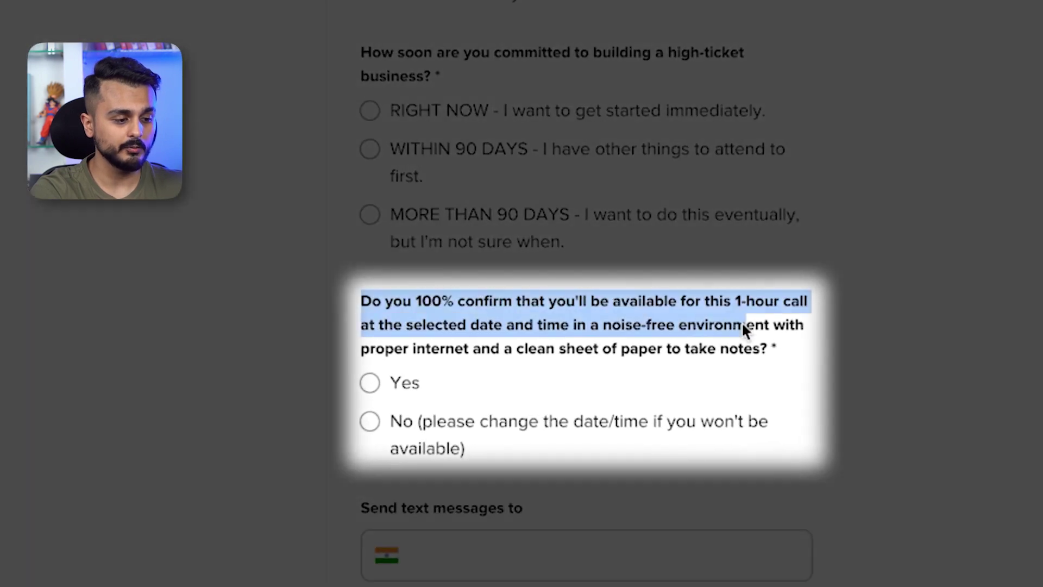
pyautogui.moveTo(743, 325); pyautogui.dragTo(818, 341)
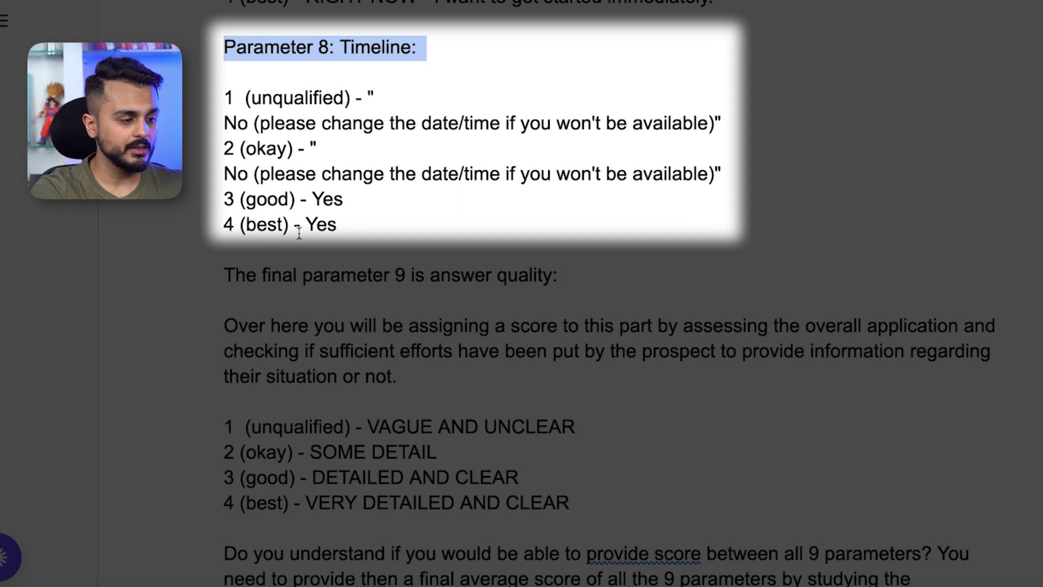
# Highlight the Timeline tiers and the parameter 9 answer quality heading, explanation and tiers.
pyautogui.moveTo(224, 123); pyautogui.dragTo(702, 125)
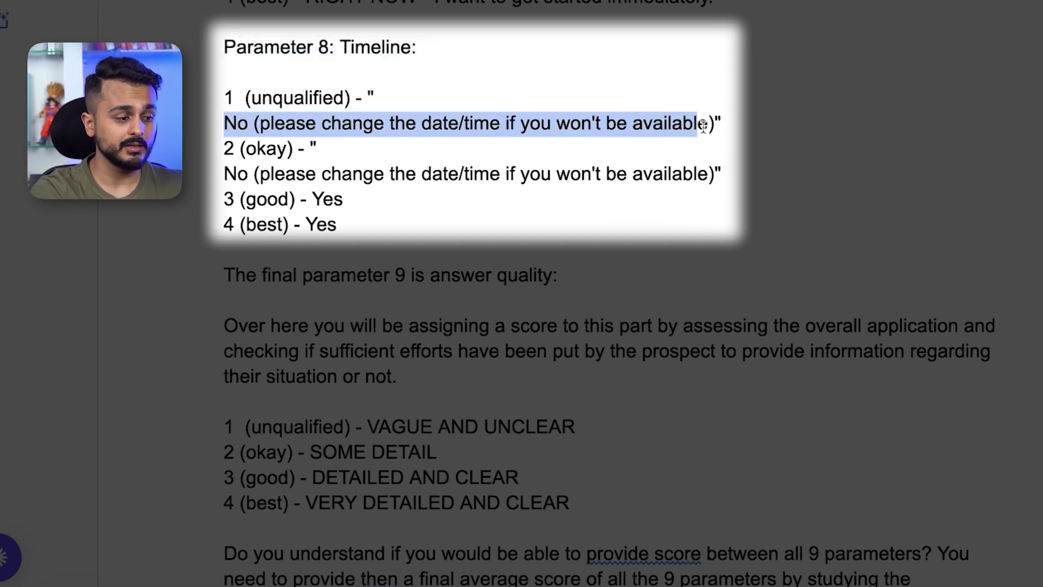
pyautogui.moveTo(225, 200); pyautogui.dragTo(349, 229)
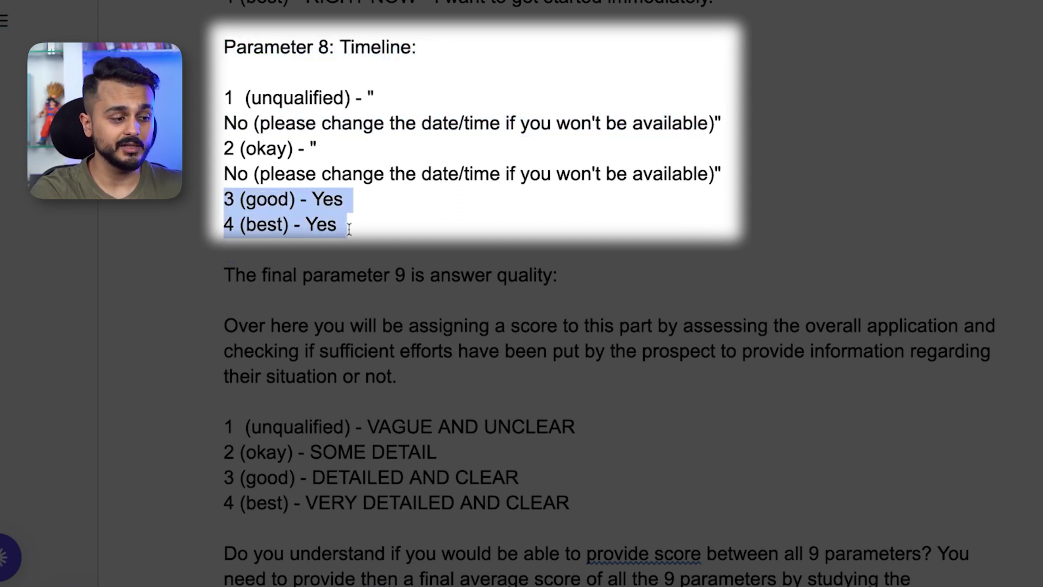
pyautogui.click(350, 228)
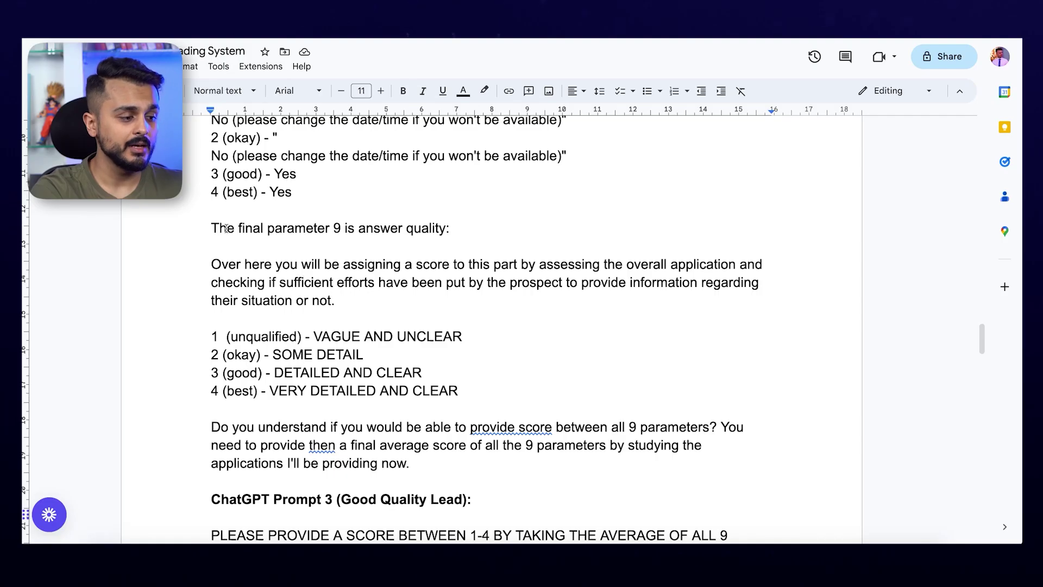
pyautogui.moveTo(223, 275); pyautogui.dragTo(576, 275)
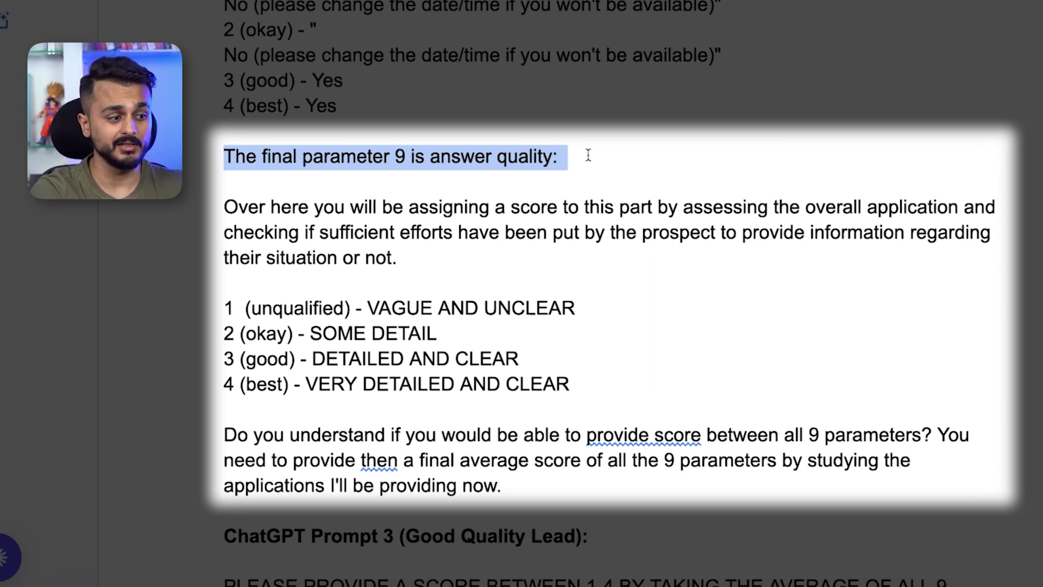
pyautogui.moveTo(193, 219); pyautogui.dragTo(639, 232)
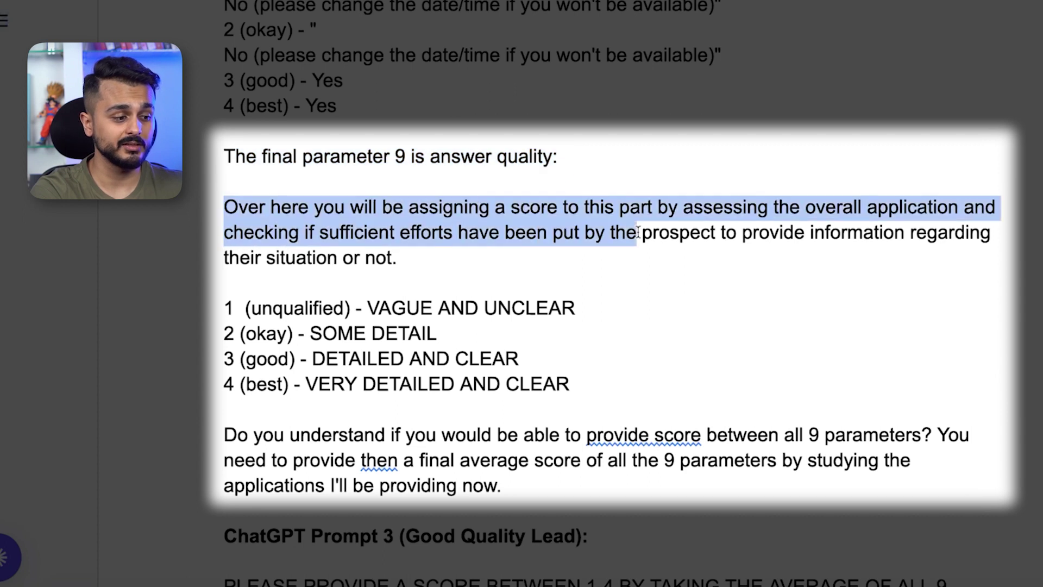
pyautogui.click(227, 284)
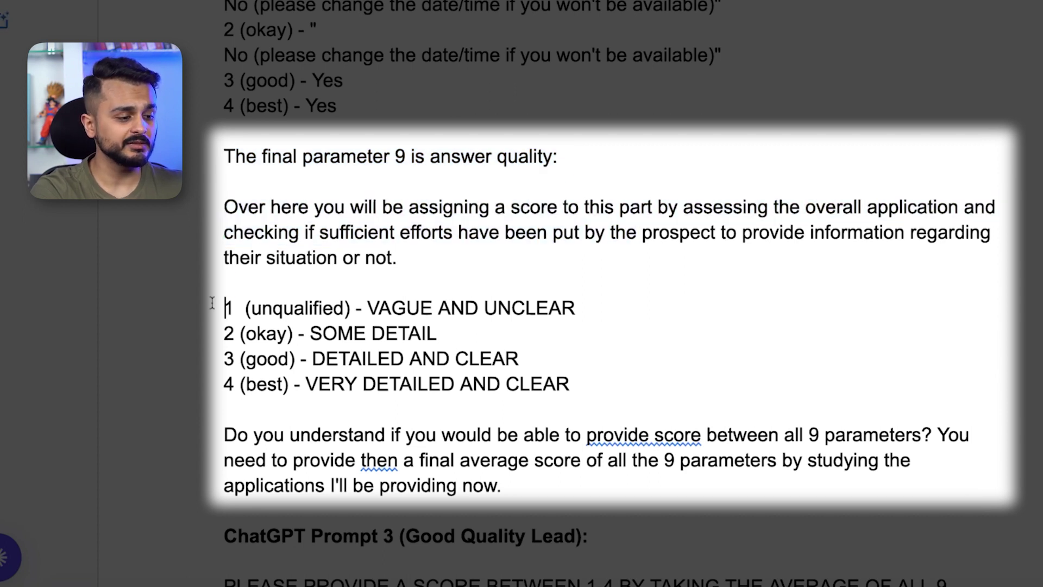
pyautogui.moveTo(225, 307); pyautogui.dragTo(600, 304)
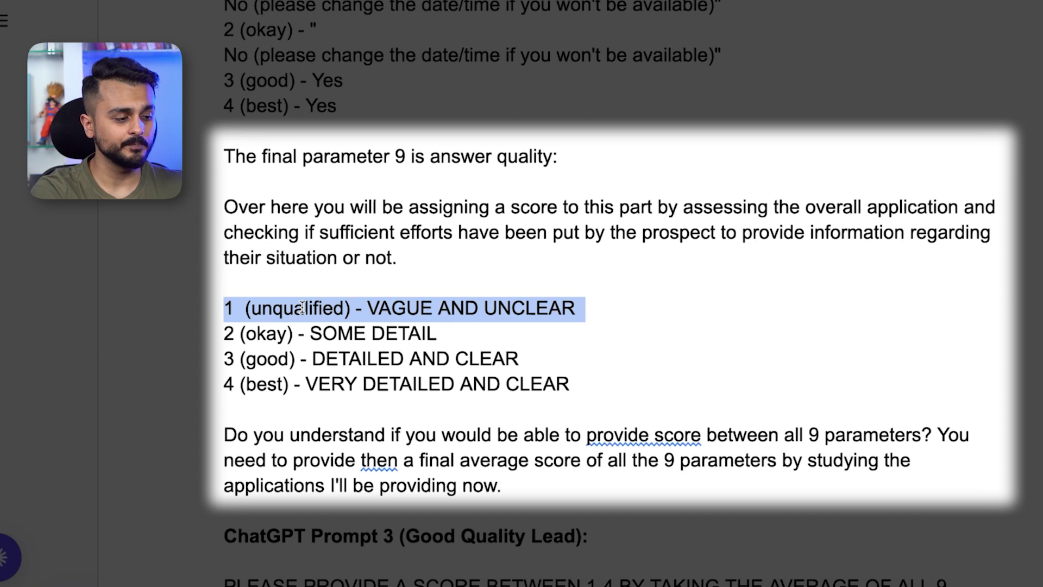
pyautogui.moveTo(228, 389); pyautogui.dragTo(584, 390)
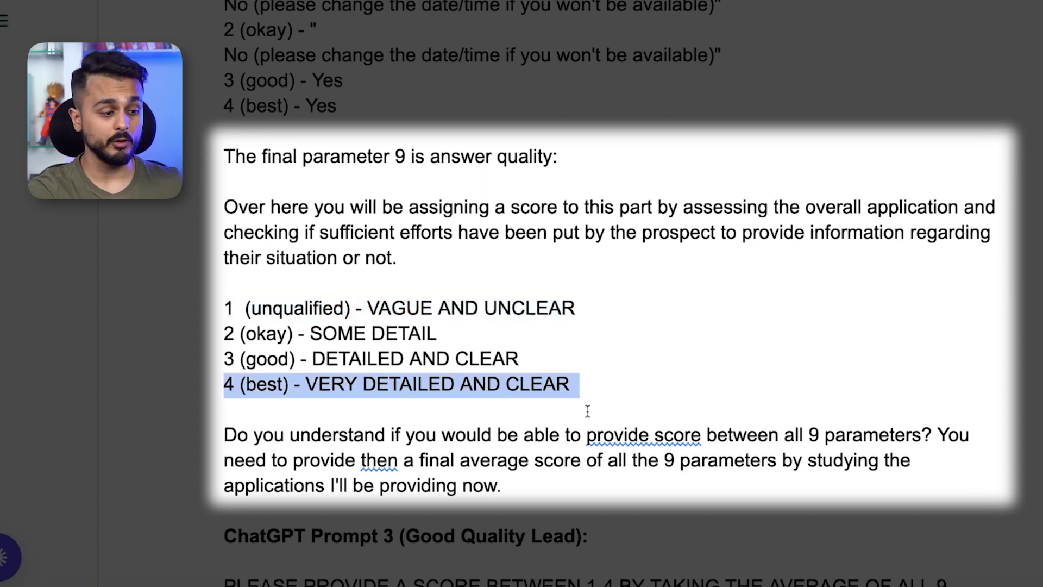
# Highlight the closing 9-parameter and final average sentences, then select the entire Prompt 2 text.
pyautogui.scroll(-3, 584, 390)
pyautogui.moveTo(224, 302); pyautogui.dragTo(572, 314)
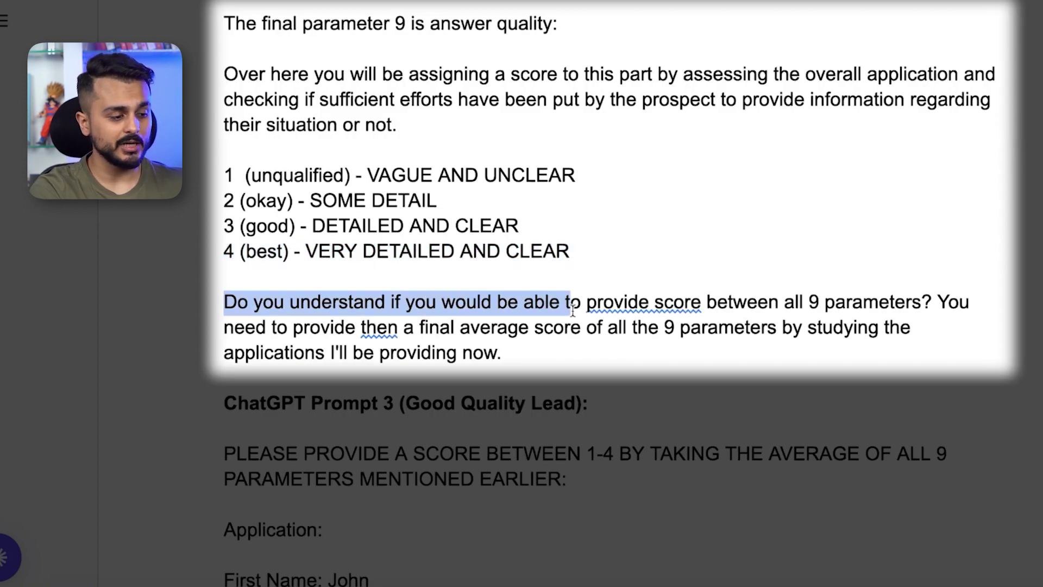
pyautogui.moveTo(574, 310); pyautogui.dragTo(931, 299)
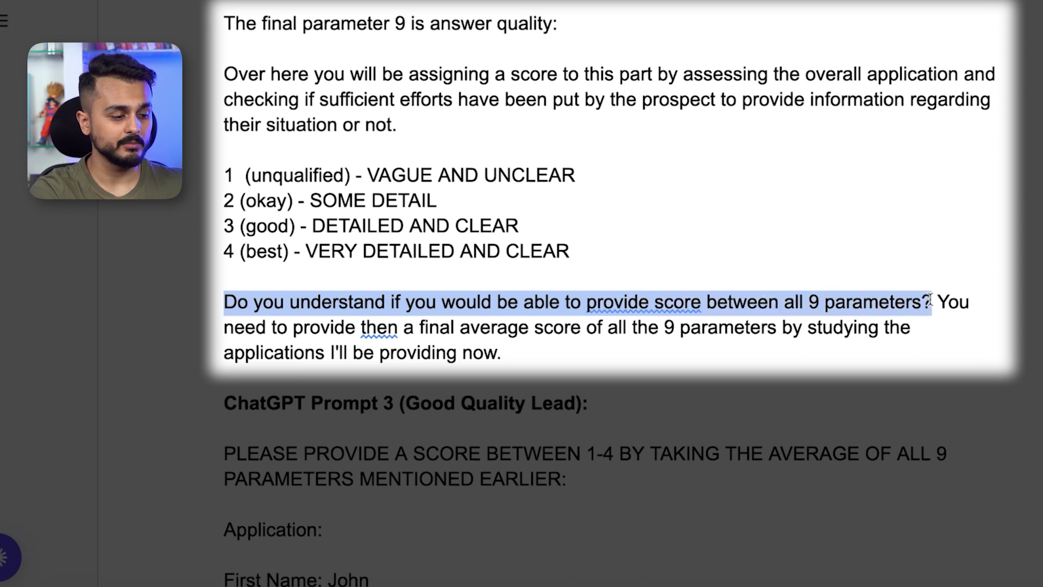
pyautogui.click(931, 299)
pyautogui.moveTo(217, 329); pyautogui.dragTo(756, 341)
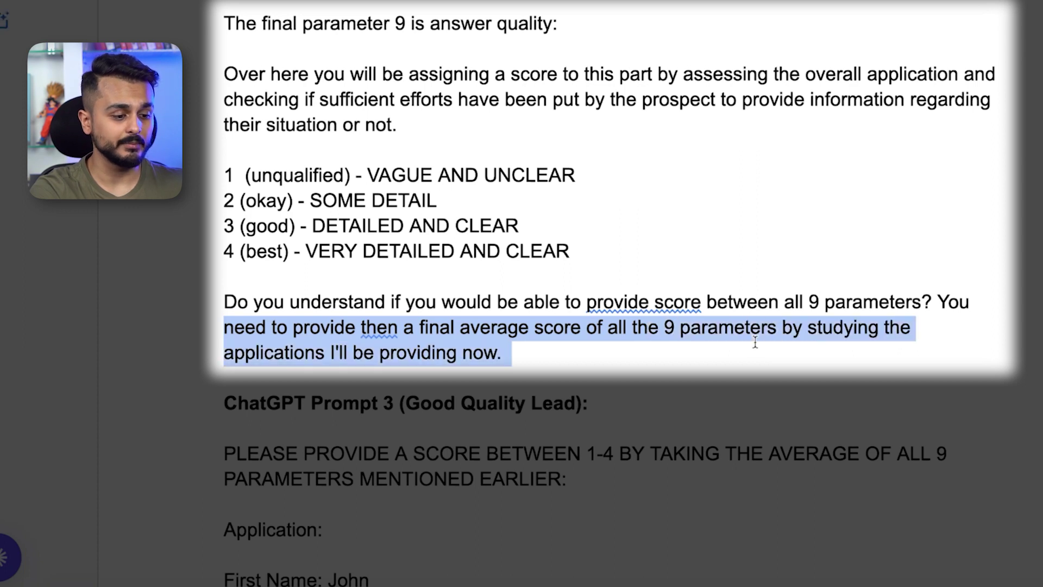
pyautogui.click(569, 338)
pyautogui.moveTo(503, 353); pyautogui.dragTo(200, 387)
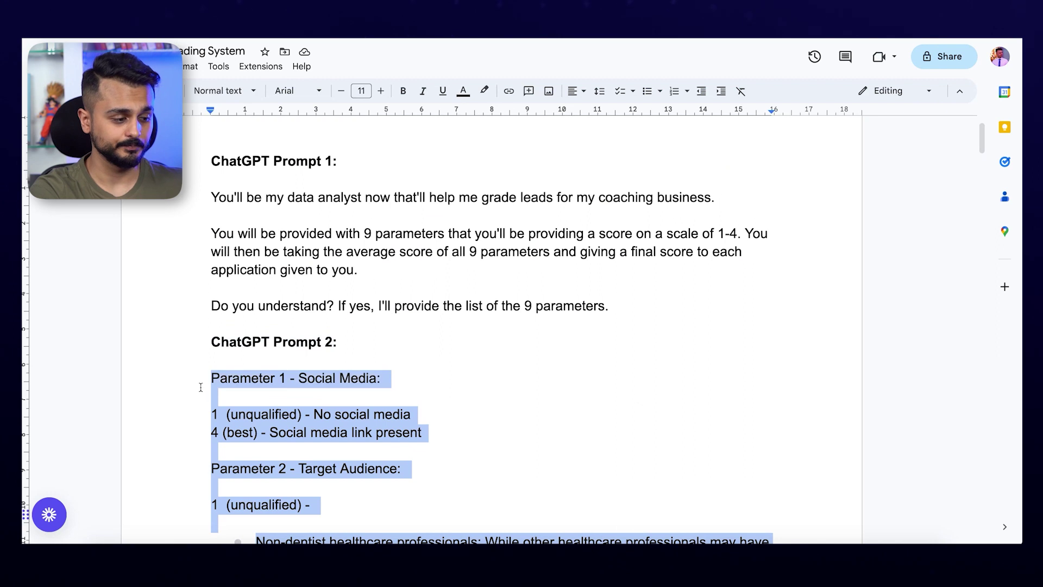
# Copy the selected nine-parameter Prompt 2 text.
pyautogui.rightClick(248, 379)
pyautogui.click(304, 230)
pyautogui.scroll(-5, 384, 428)
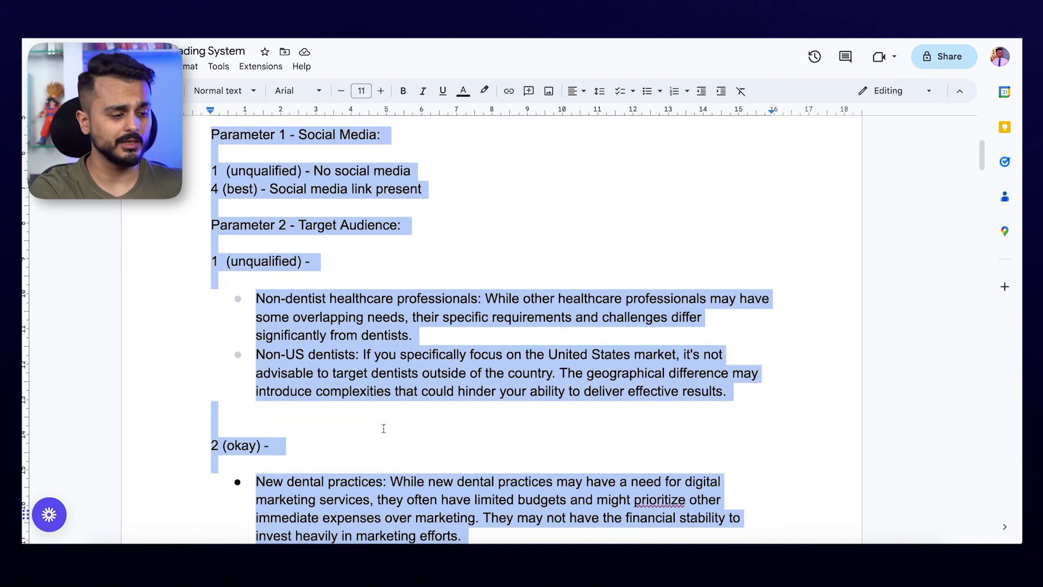
pyautogui.scroll(-4, 384, 428)
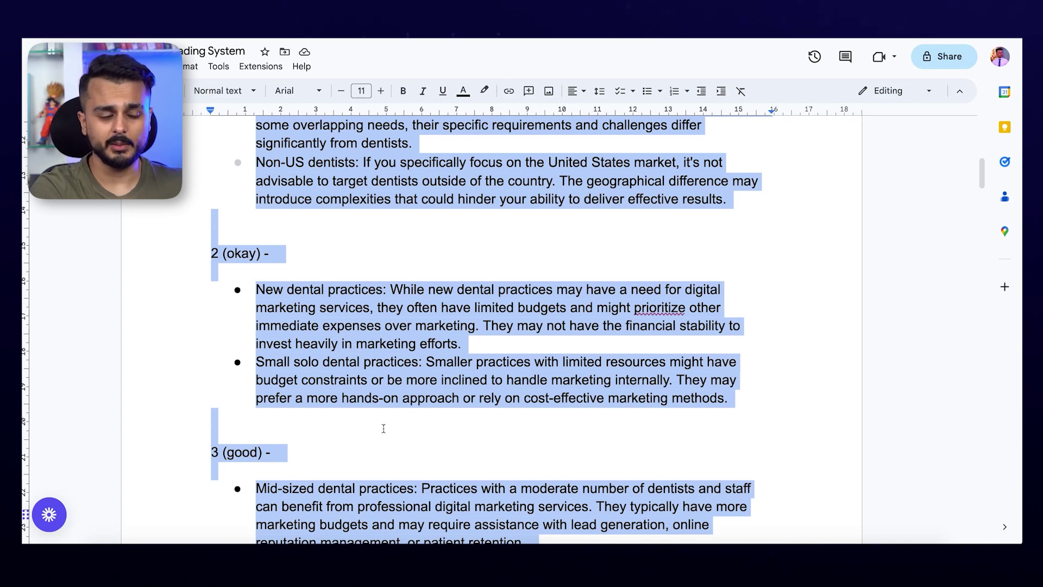
pyautogui.scroll(3, 384, 428)
# Look over the 2 (okay) and Dental group practices examples, then switch to ChatGPT.
pyautogui.click(413, 268)
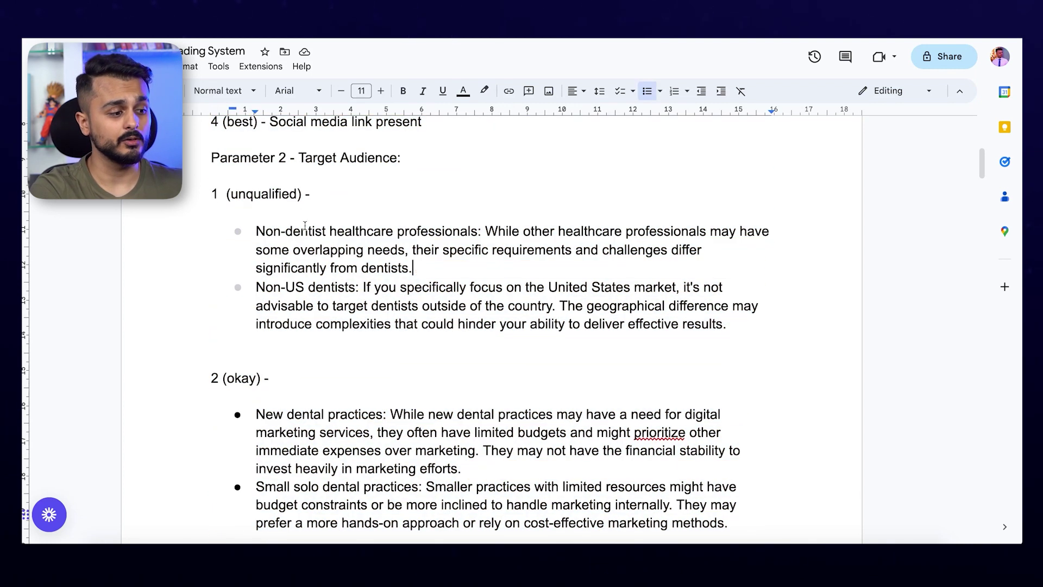
pyautogui.moveTo(199, 195); pyautogui.dragTo(496, 303)
pyautogui.scroll(-2, 497, 299)
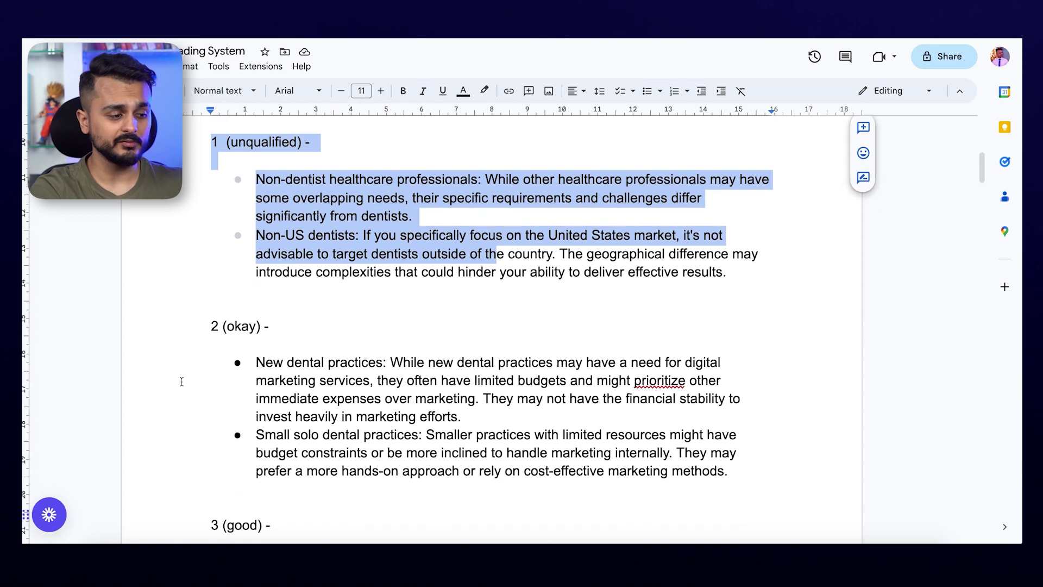
pyautogui.click(181, 333)
pyautogui.keyDown('shift'); pyautogui.click(438, 455); pyautogui.keyUp('shift')
pyautogui.scroll(-5, 438, 457)
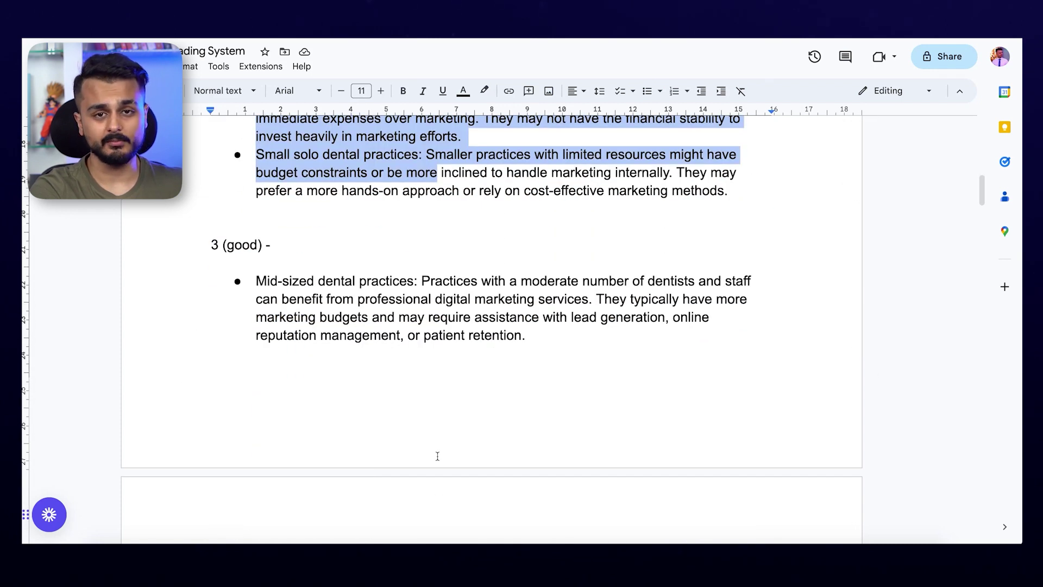
pyautogui.scroll(-8, 438, 456)
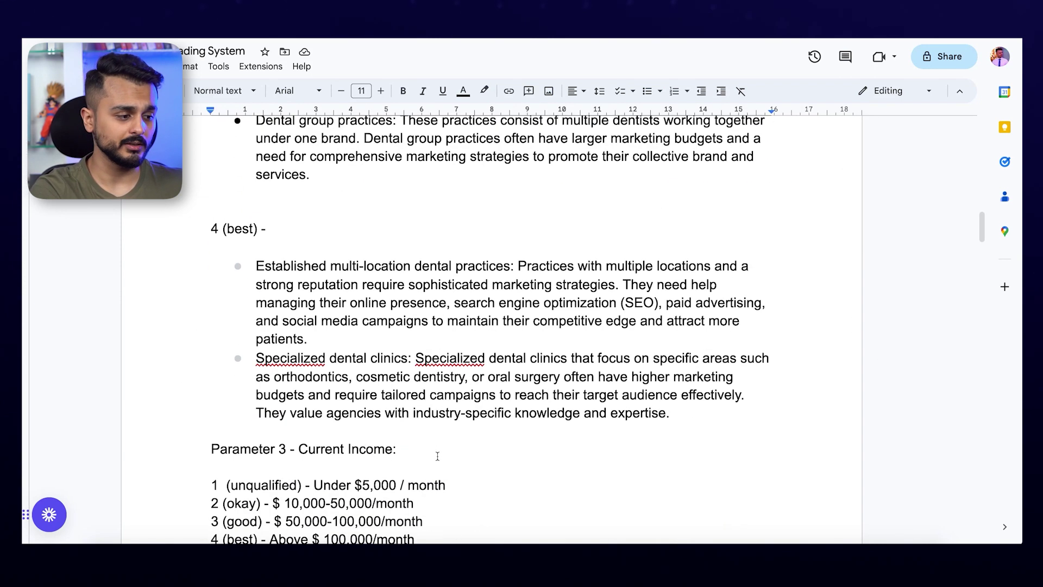
pyautogui.moveTo(672, 418); pyautogui.dragTo(256, 284)
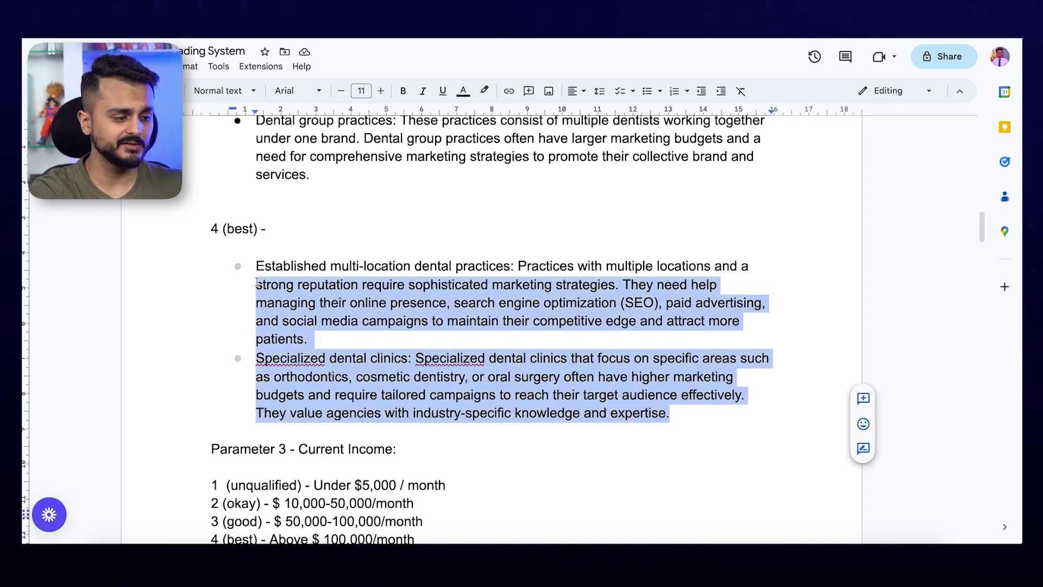
pyautogui.scroll(4, 257, 279)
pyautogui.moveTo(310, 375); pyautogui.dragTo(246, 276)
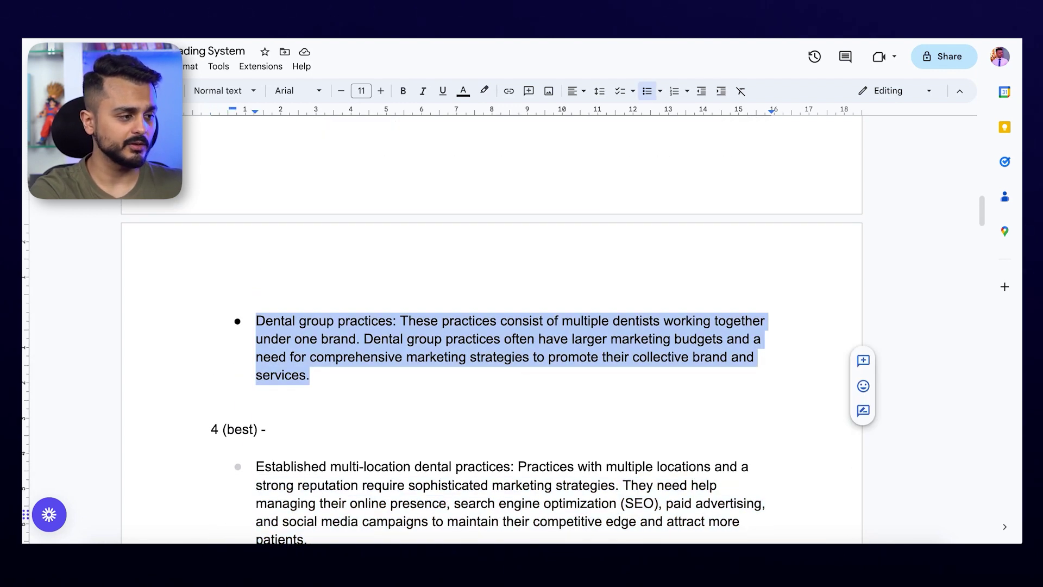
pyautogui.hotkey('ctrl', 'Tab')
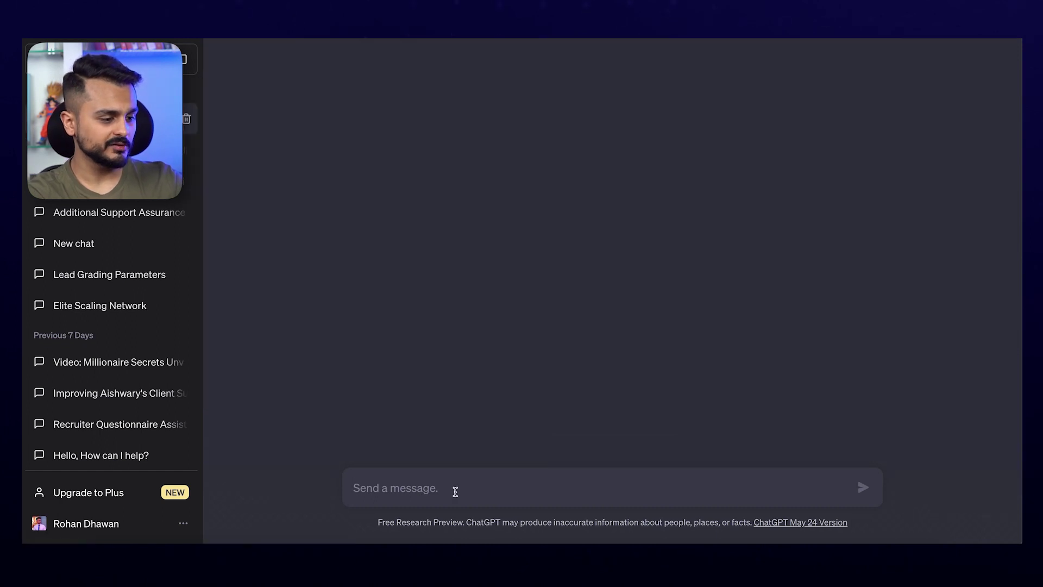
# Paste the copied nine-parameter scoring prompt into the lead-grading chat and send it.
pyautogui.click(454, 488)
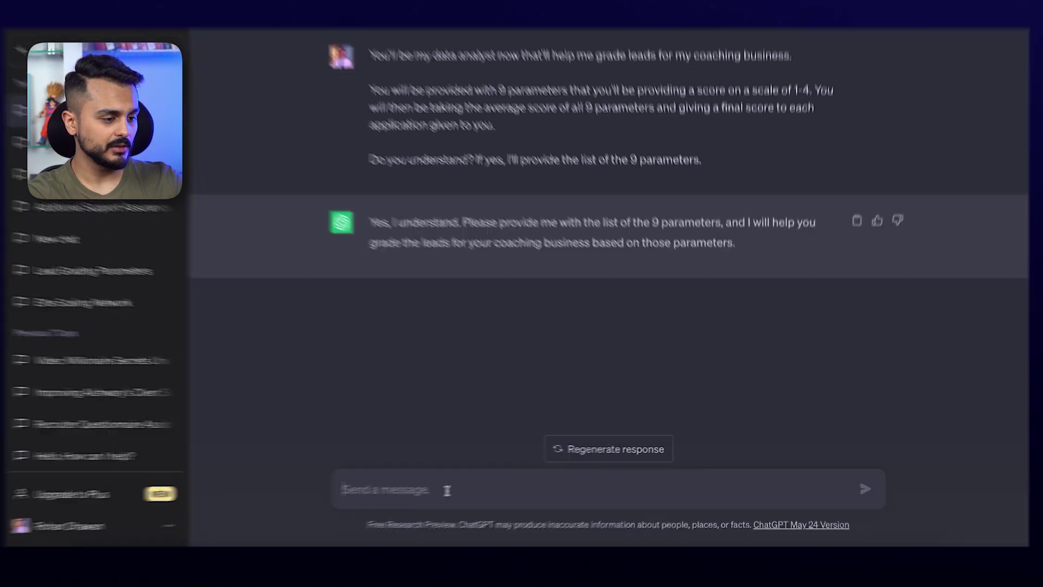
pyautogui.hotkey('ctrl', 'v')
pyautogui.press('Return')
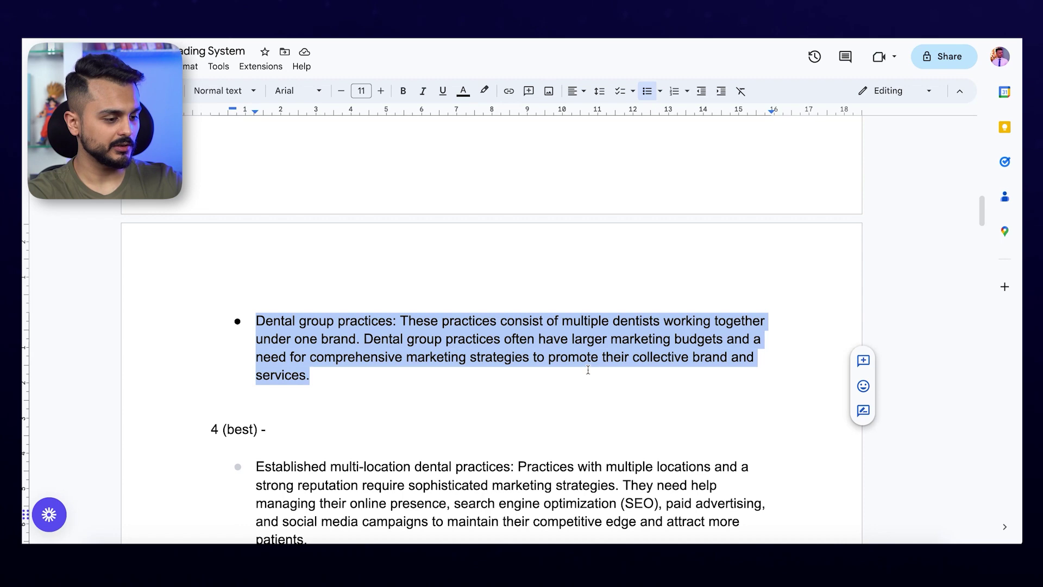
# Select the Prompt 3 (Good Quality Lead) heading, its scoring instruction and Application label.
pyautogui.scroll(-20, 540, 376)
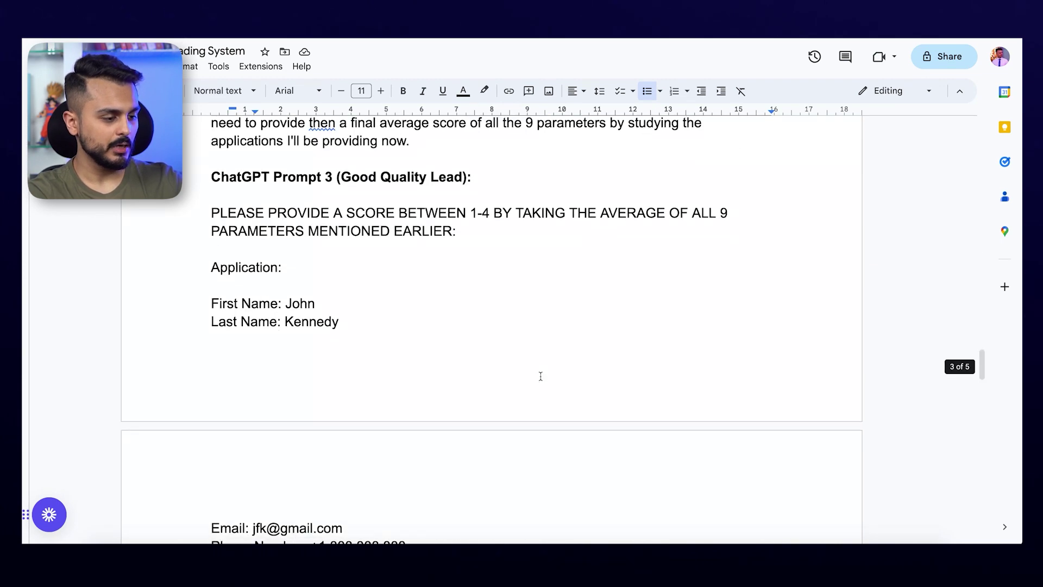
pyautogui.scroll(3, 541, 376)
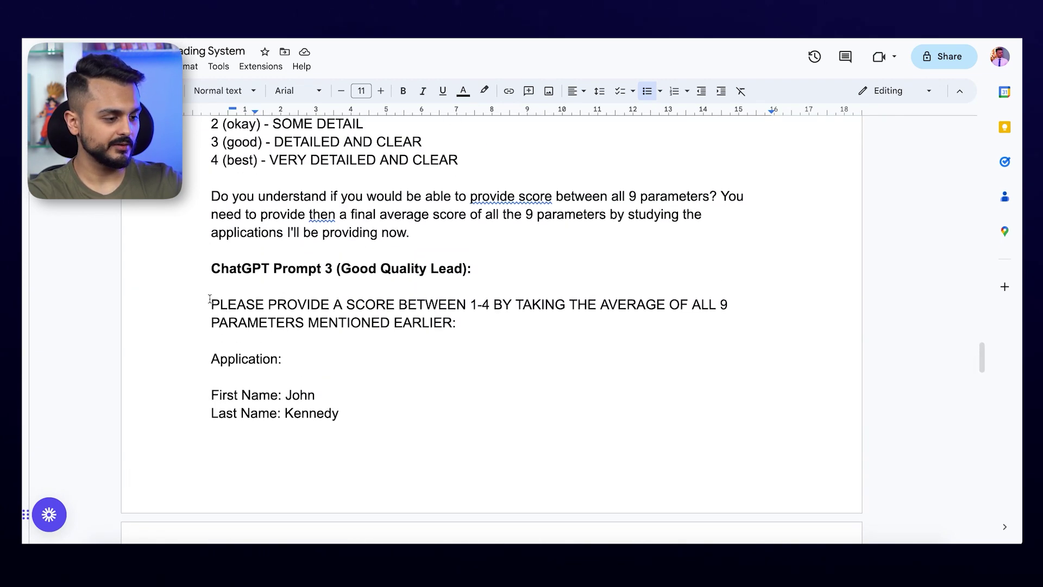
pyautogui.click(210, 268)
pyautogui.moveTo(210, 268); pyautogui.dragTo(510, 271)
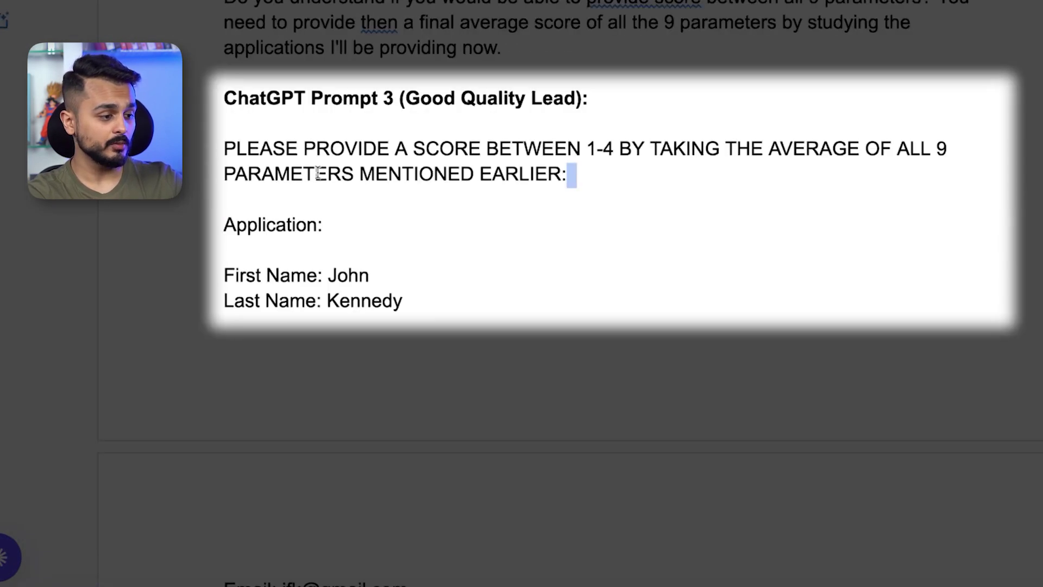
pyautogui.moveTo(224, 150); pyautogui.dragTo(951, 170)
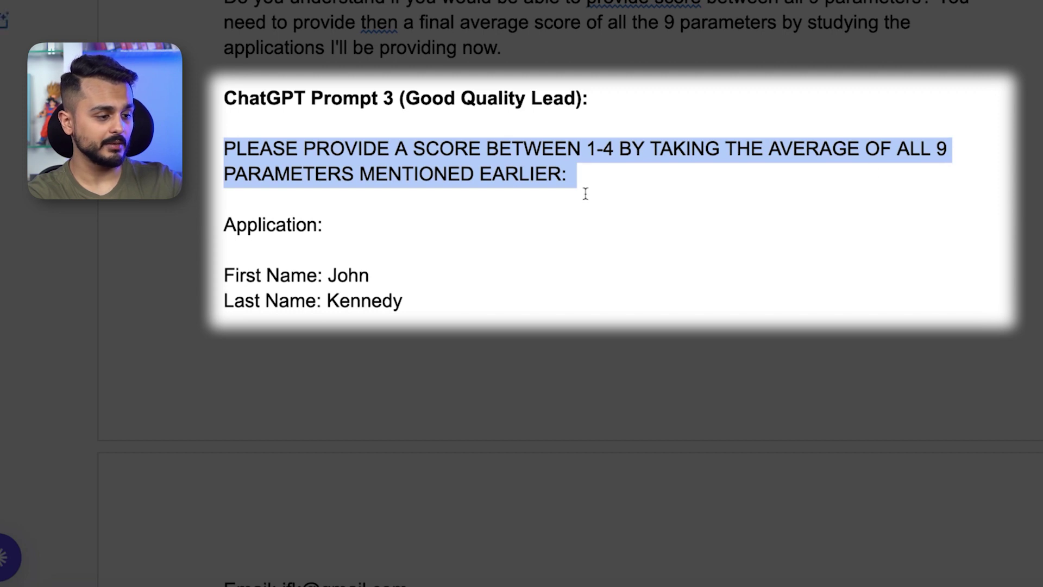
pyautogui.tripleClick(403, 238)
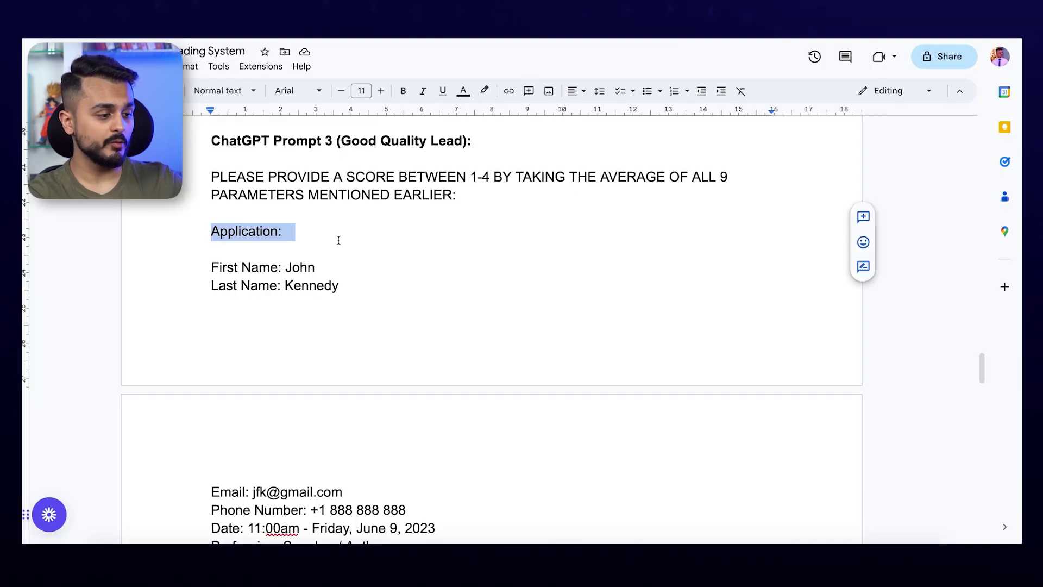
pyautogui.click(294, 231)
# Select the good lead's details block and its score list.
pyautogui.scroll(-5, 253, 291)
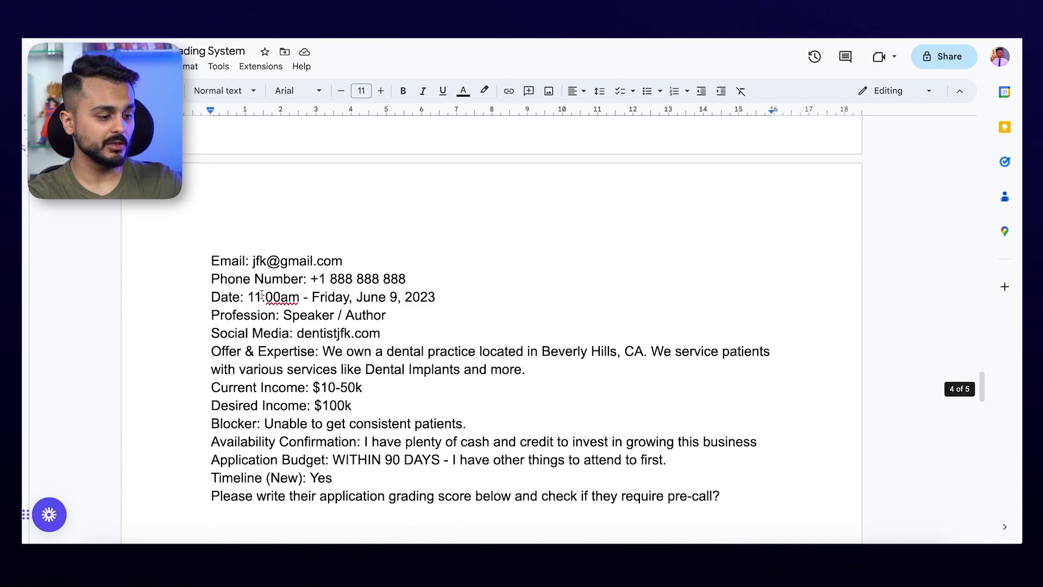
pyautogui.moveTo(721, 496); pyautogui.dragTo(202, 237)
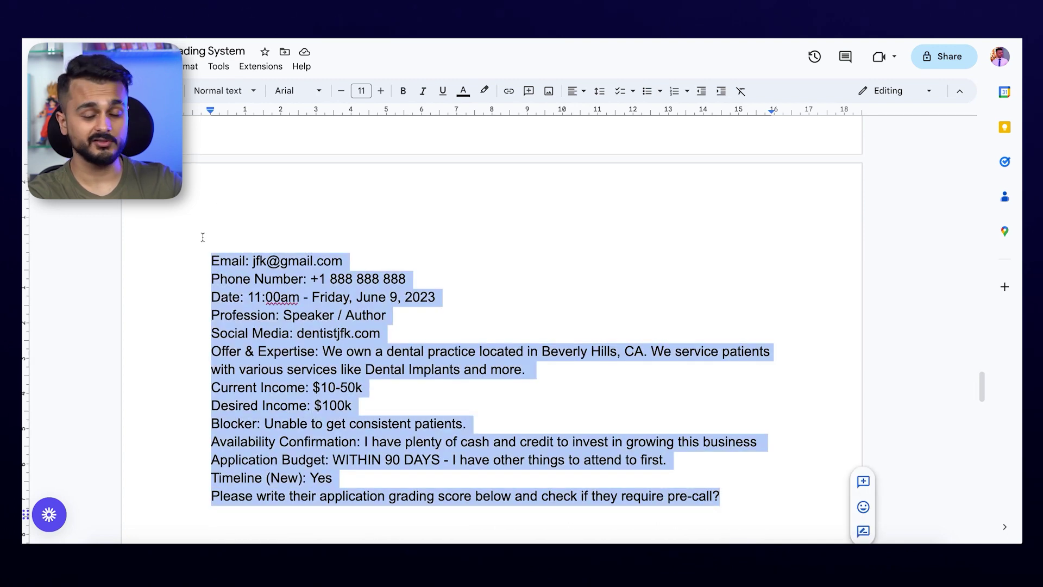
pyautogui.scroll(-1, 203, 238)
pyautogui.scroll(-2, 203, 261)
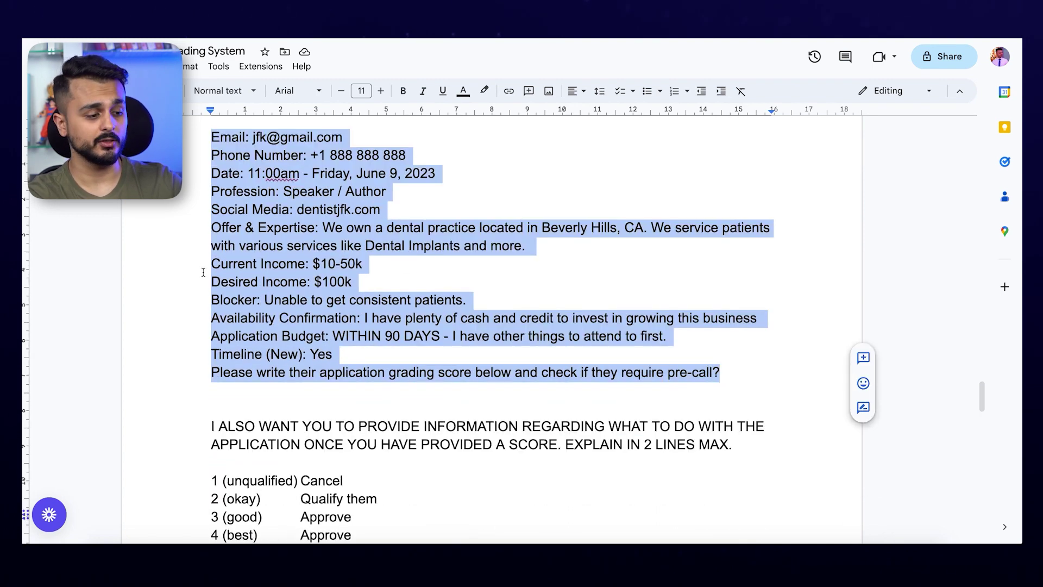
pyautogui.scroll(-2, 202, 271)
pyautogui.moveTo(211, 372); pyautogui.dragTo(378, 428)
pyautogui.click(379, 427)
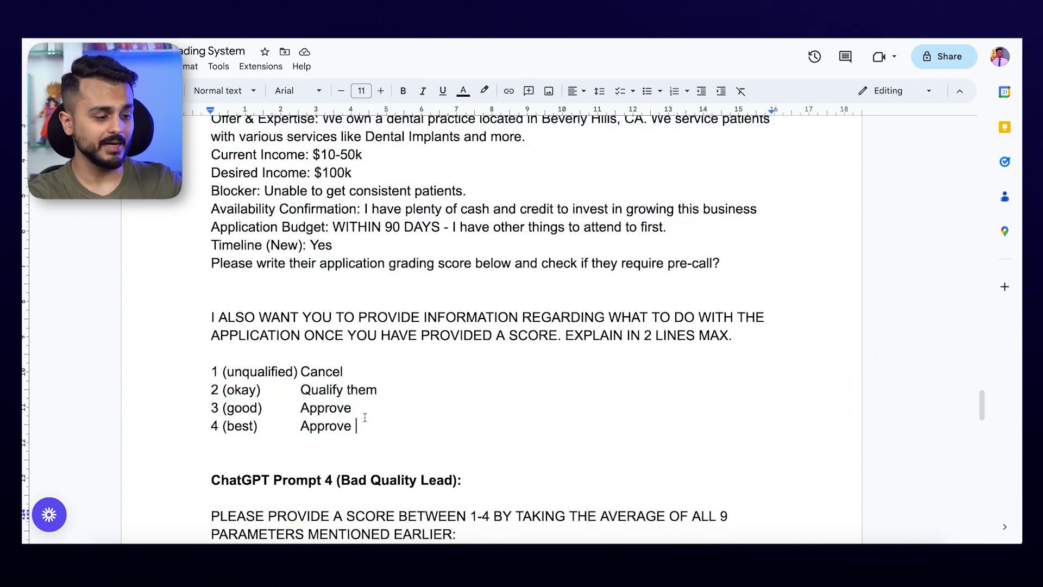
pyautogui.scroll(10, 362, 415)
pyautogui.scroll(-5, 361, 415)
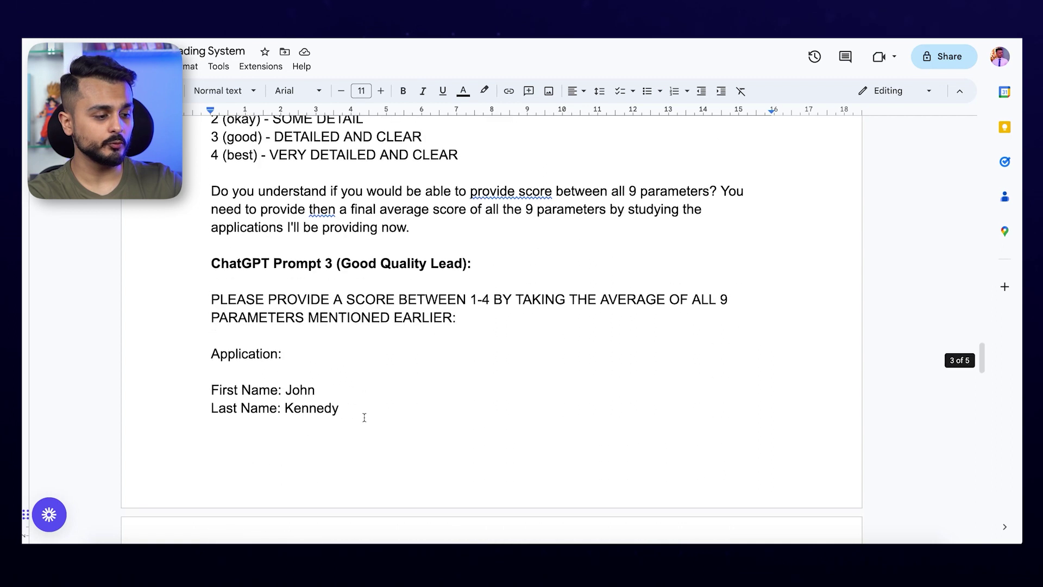
# Highlight the (Good Quality Lead) and (Bad Quality Lead) labels to compare the two prompts.
pyautogui.moveTo(337, 265); pyautogui.dragTo(563, 269)
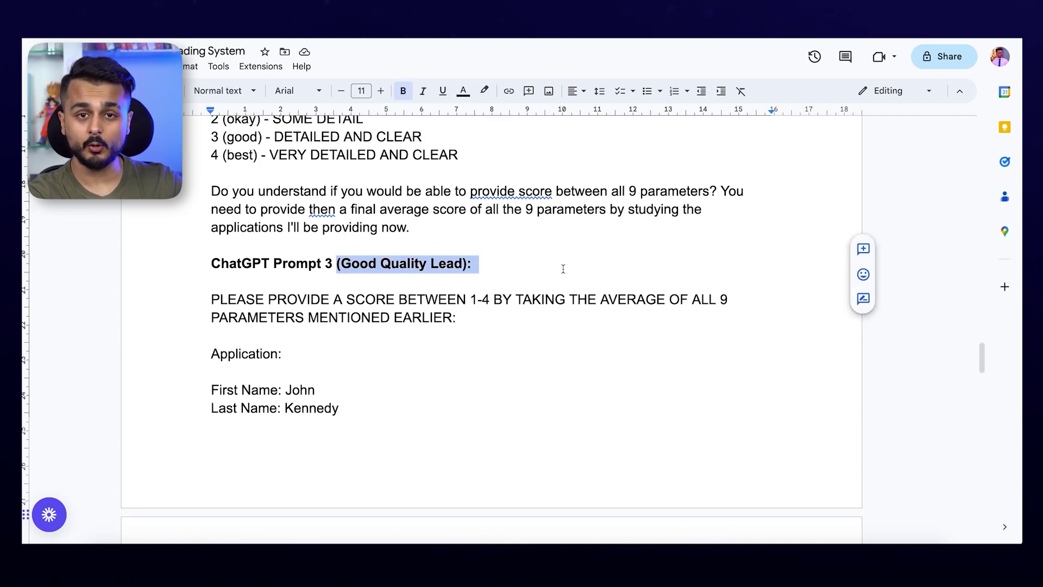
pyautogui.scroll(-10, 478, 367)
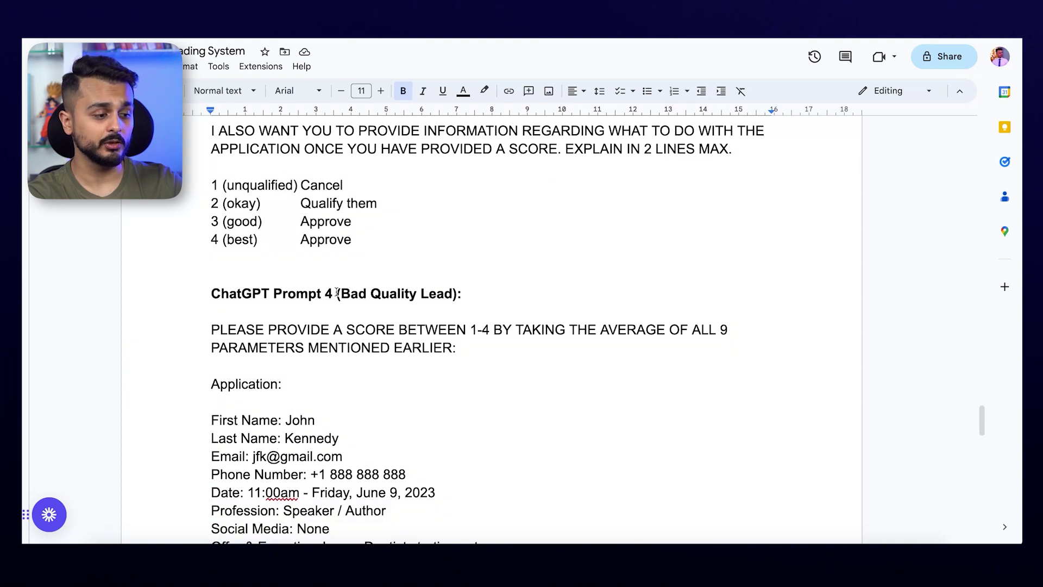
pyautogui.moveTo(337, 292); pyautogui.dragTo(493, 292)
pyautogui.scroll(3, 444, 259)
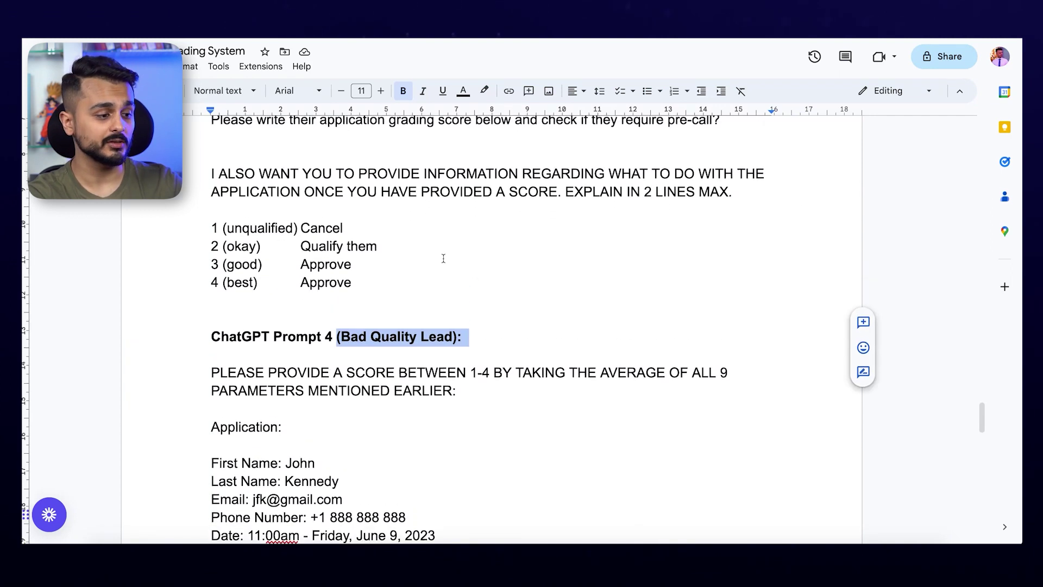
pyautogui.moveTo(369, 298); pyautogui.dragTo(202, 389)
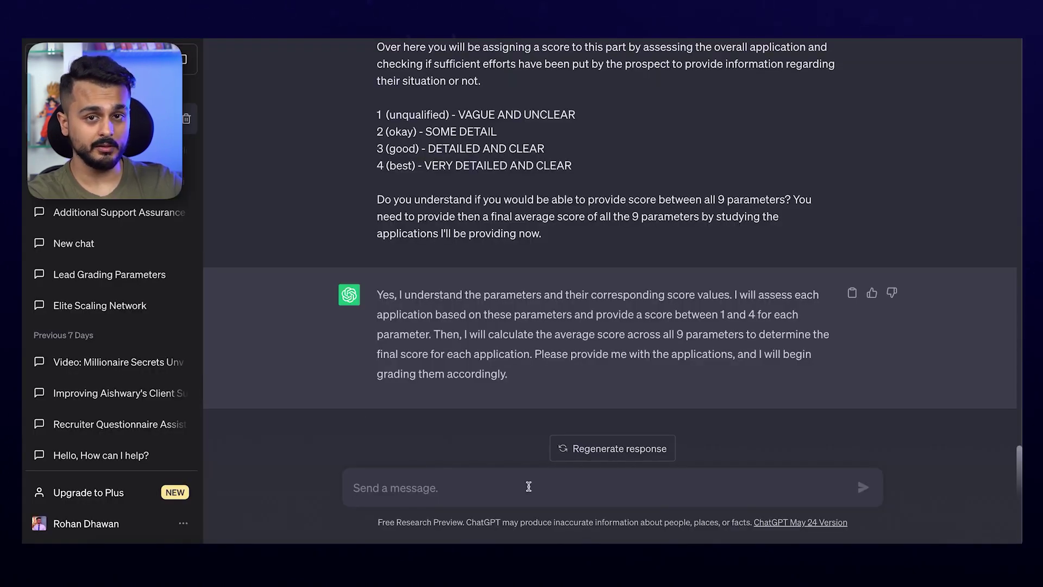
# Paste the good-lead grading prompt into ChatGPT and send it.
pyautogui.click(529, 487)
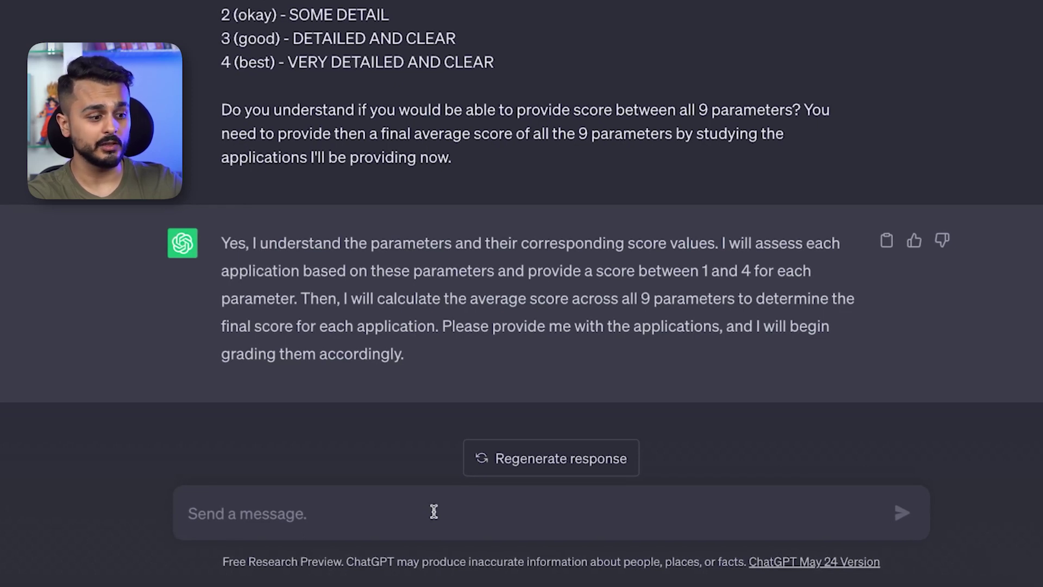
pyautogui.hotkey('ctrl', 'v')
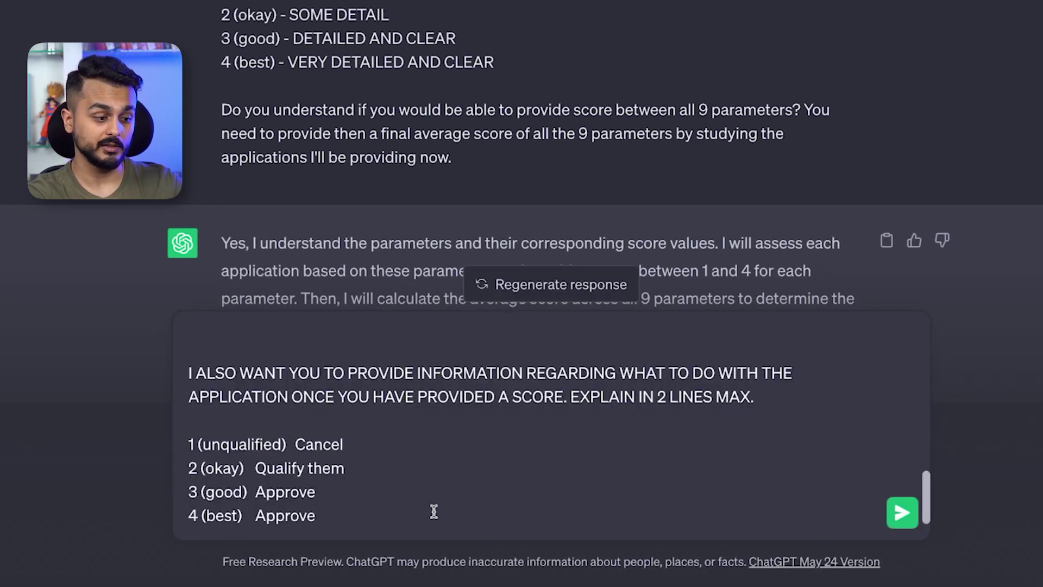
pyautogui.click(901, 512)
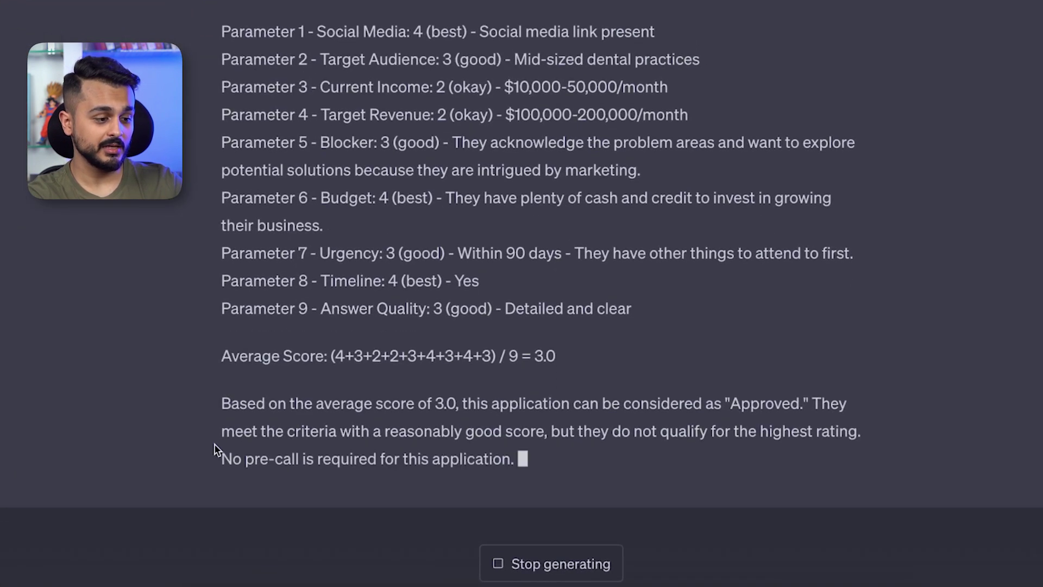
# Highlight the 3.0 average score and the approval reasoning in ChatGPT's reply.
pyautogui.moveTo(214, 443); pyautogui.dragTo(559, 454)
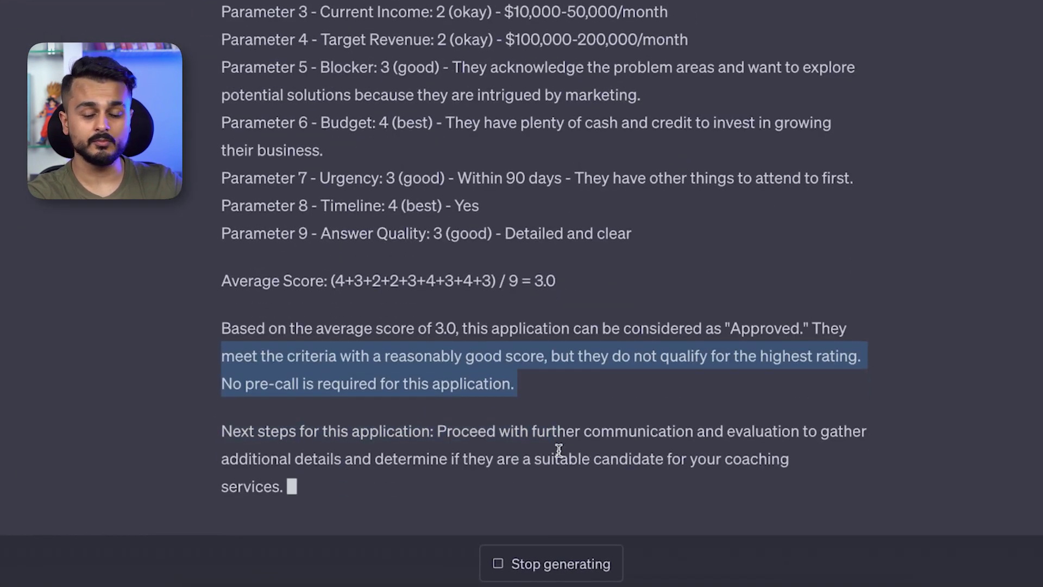
pyautogui.click(514, 382)
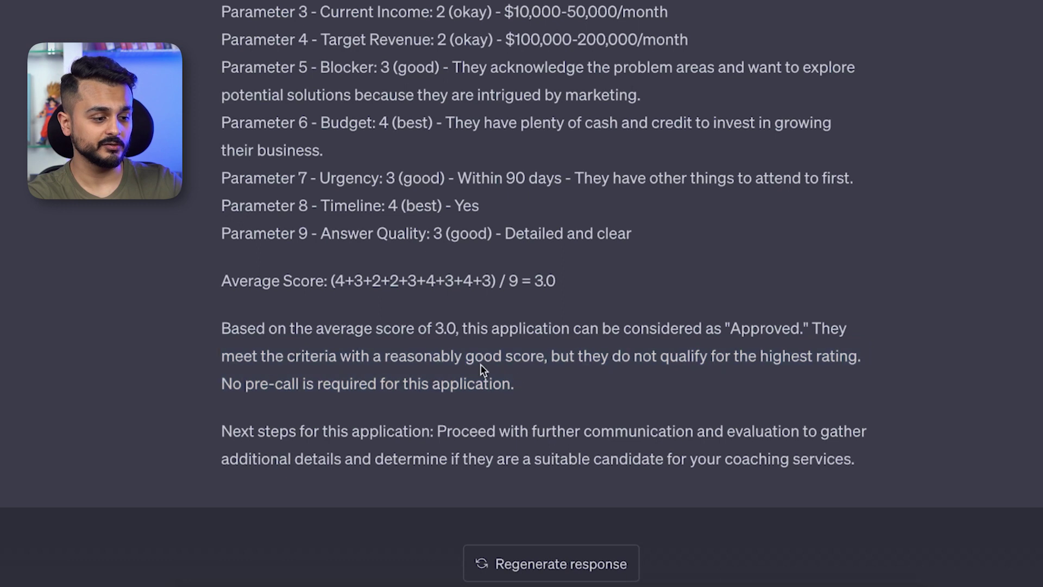
pyautogui.moveTo(435, 329); pyautogui.dragTo(499, 328)
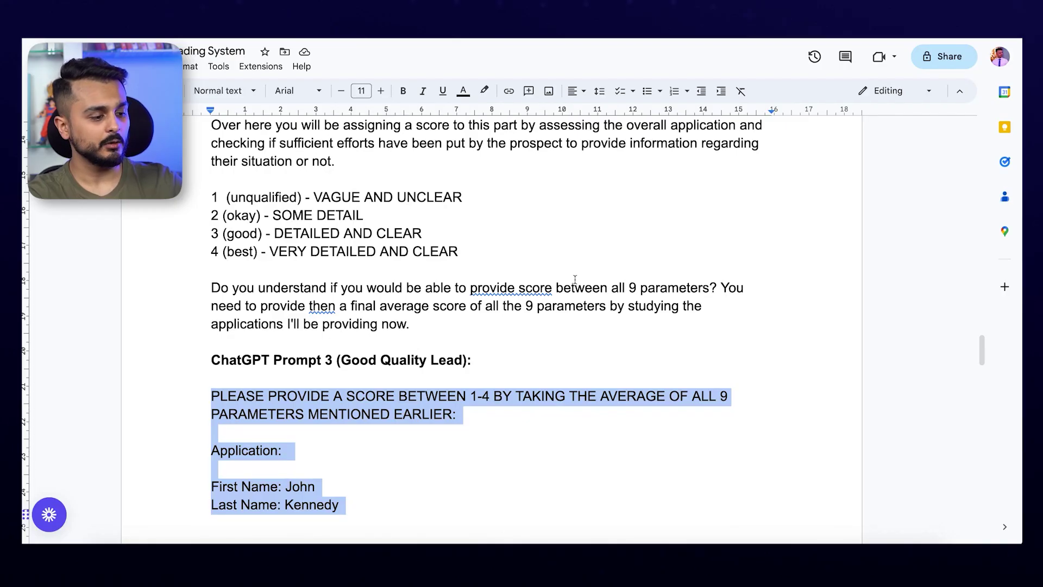
# Select the Prompt 4 Bad Quality Lead prompt and application details.
pyautogui.scroll(-10, 331, 440)
pyautogui.scroll(-2, 330, 440)
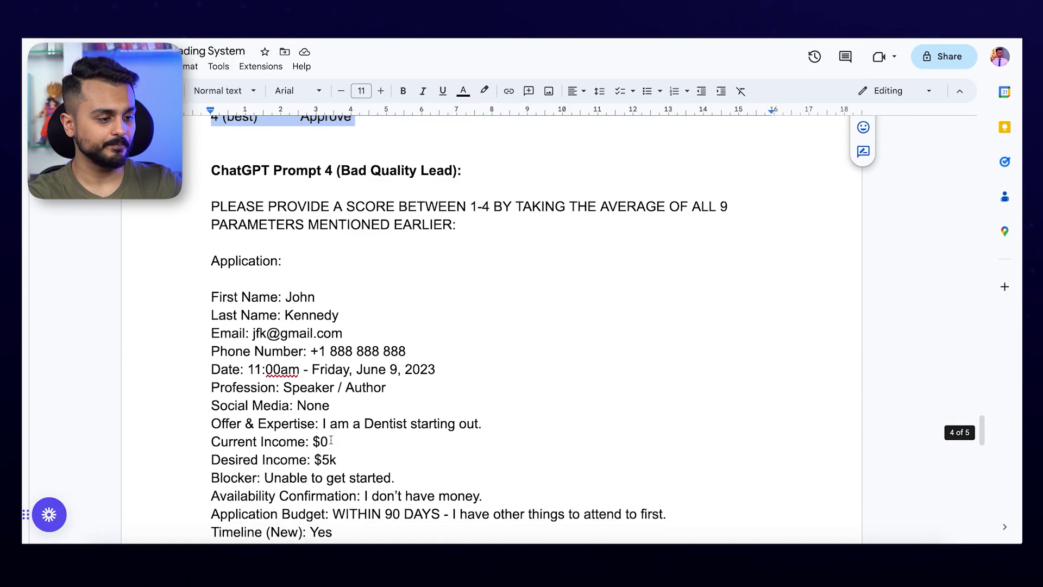
pyautogui.moveTo(333, 170); pyautogui.dragTo(477, 172)
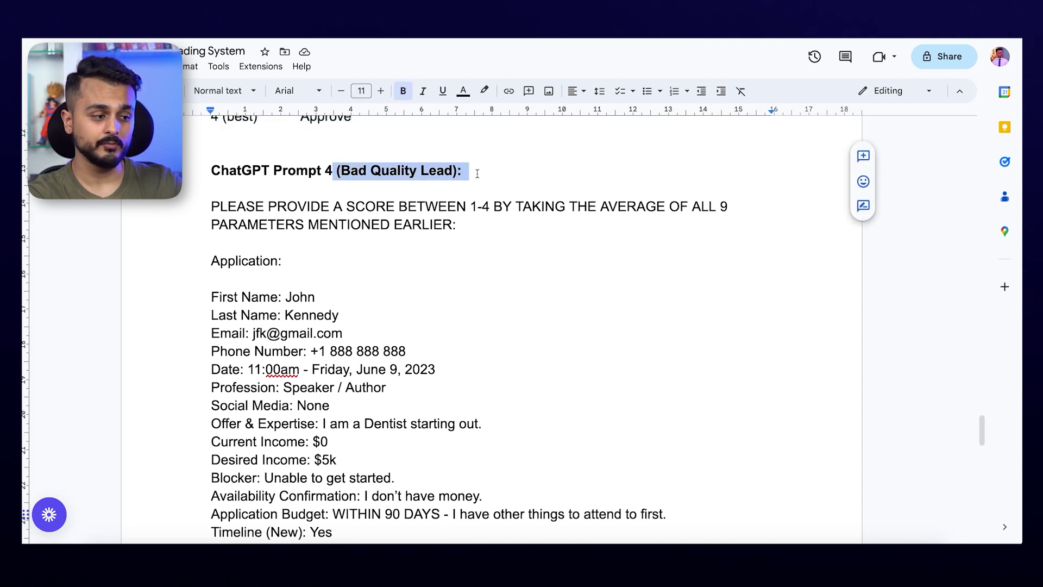
pyautogui.click(356, 206)
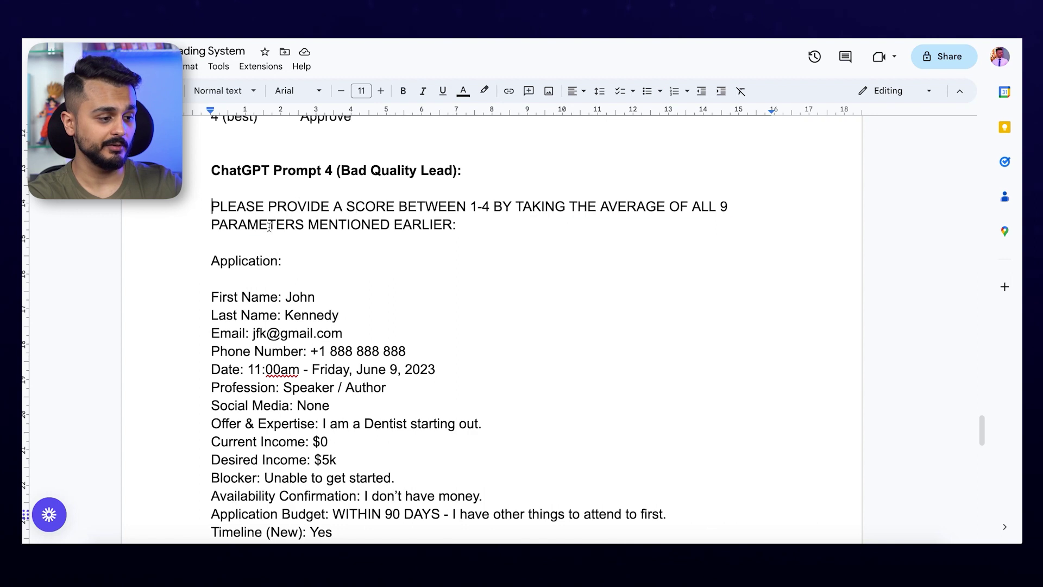
pyautogui.moveTo(211, 206); pyautogui.dragTo(385, 498)
# Highlight the score-to-action lines: 1 Cancel, 2 Qualify, 3 and 4 Approve.
pyautogui.scroll(-3, 384, 498)
pyautogui.click(326, 345)
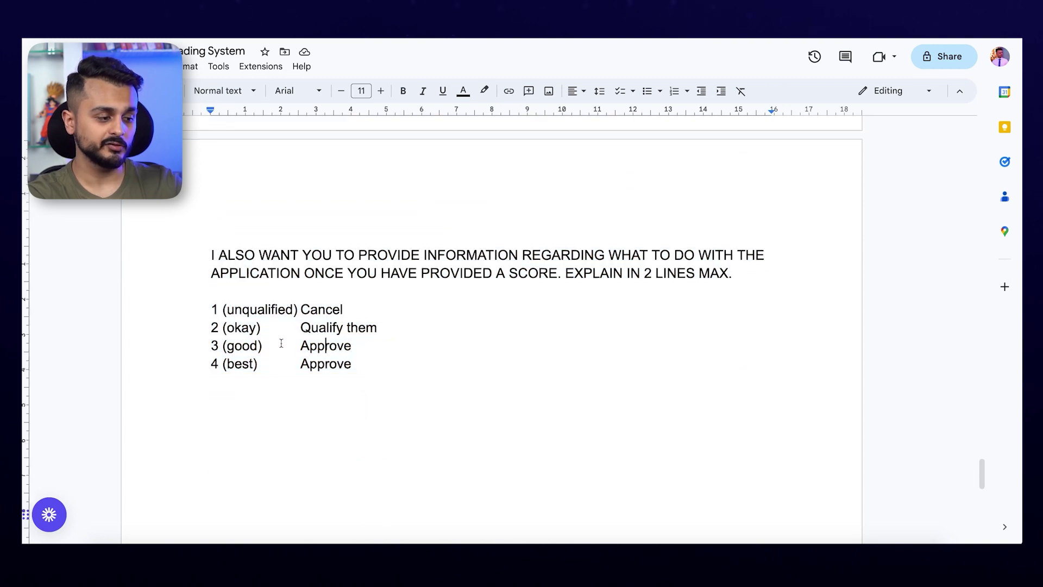
pyautogui.moveTo(207, 327); pyautogui.dragTo(463, 328)
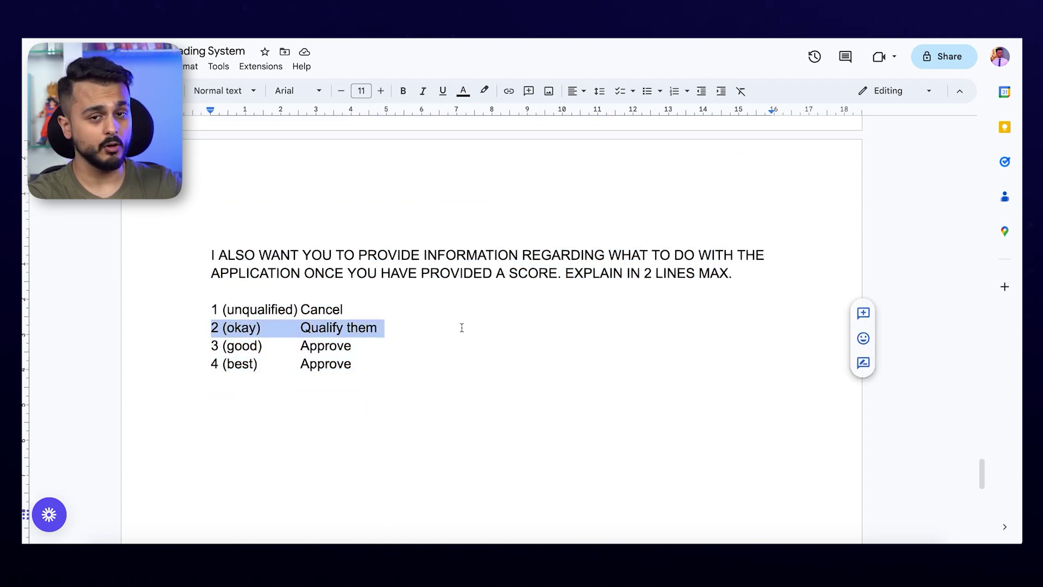
pyautogui.moveTo(361, 356); pyautogui.dragTo(216, 352)
pyautogui.click(361, 349)
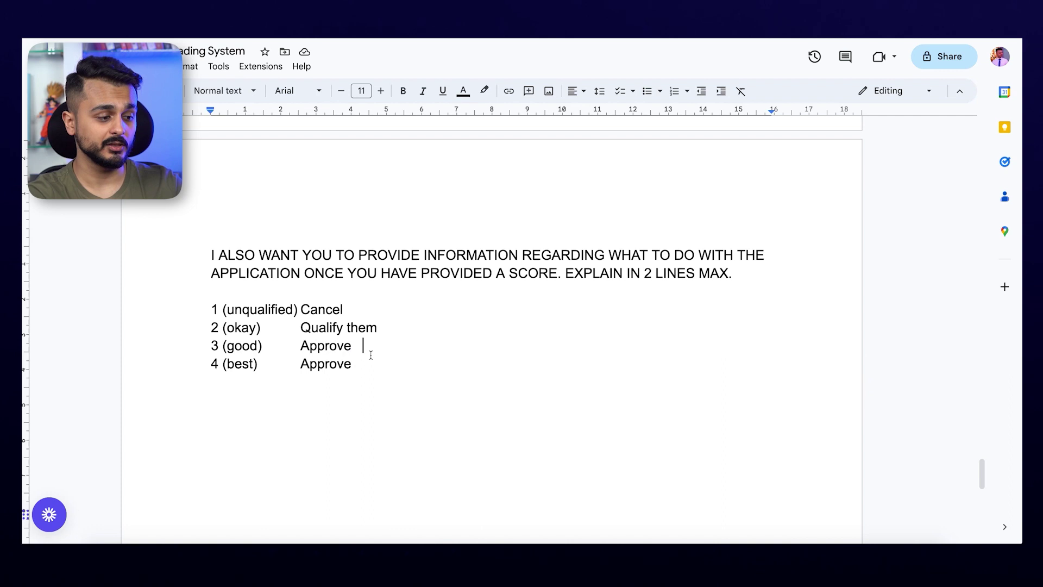
pyautogui.moveTo(359, 364); pyautogui.dragTo(163, 361)
pyautogui.moveTo(219, 309); pyautogui.dragTo(364, 308)
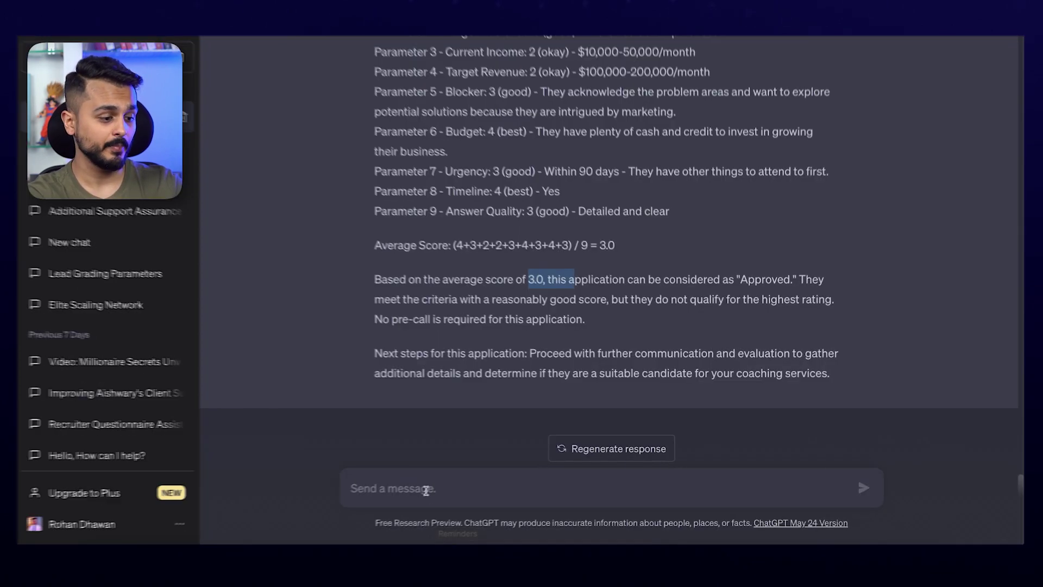
# Paste the score-to-action instructions and bad-lead prompt into ChatGPT and send them.
pyautogui.hotkey('ctrl', 'v')
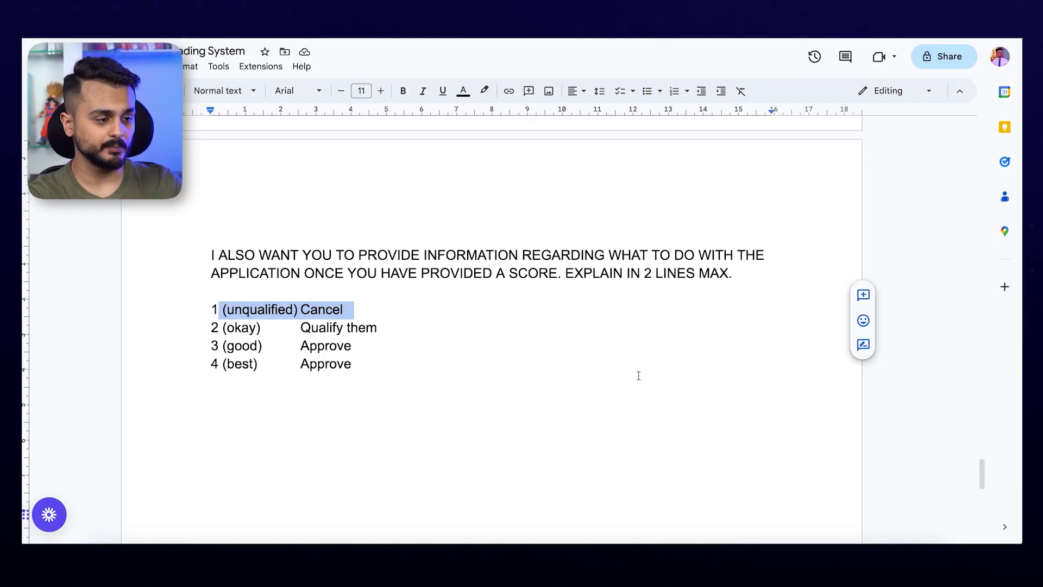
pyautogui.click(598, 368)
pyautogui.scroll(-3, 598, 368)
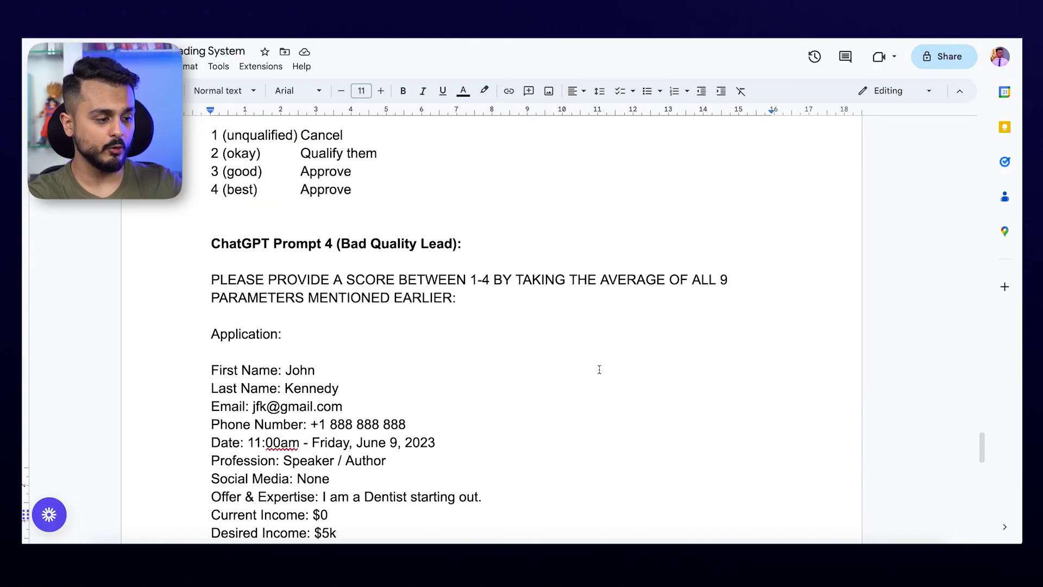
pyautogui.scroll(1, 599, 370)
pyautogui.moveTo(468, 304); pyautogui.dragTo(333, 304)
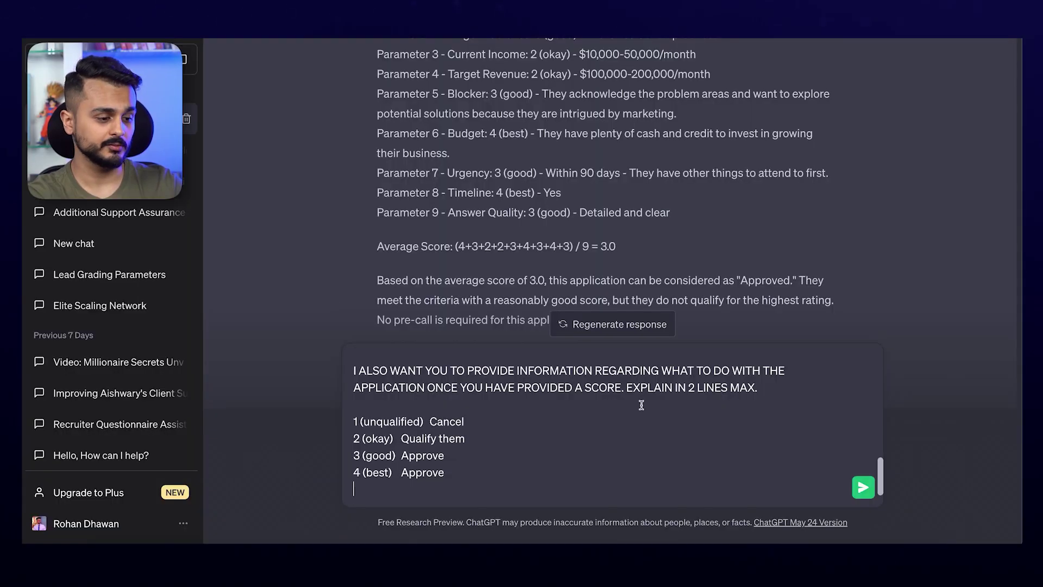
pyautogui.click(865, 487)
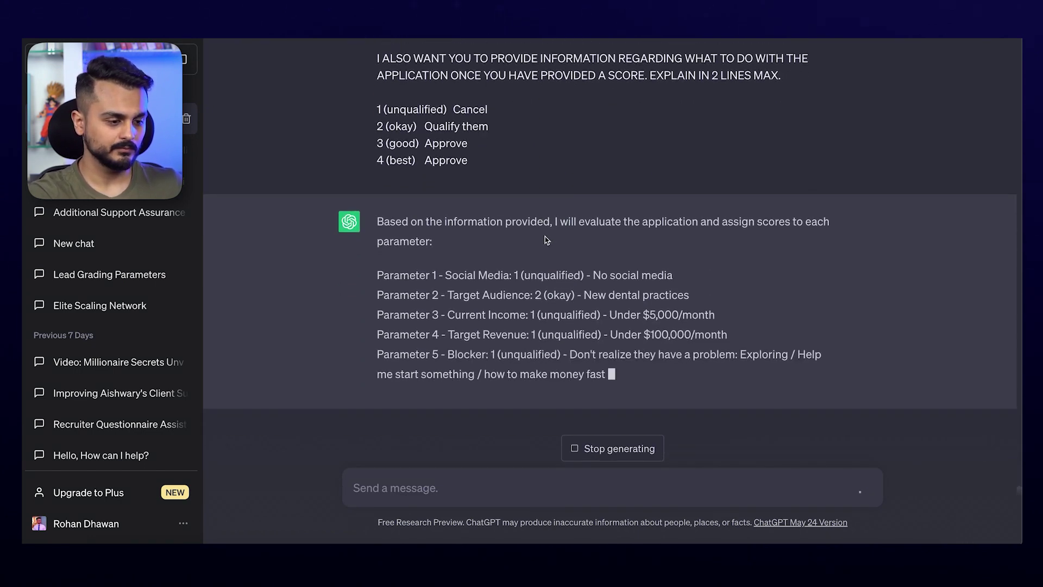
# Highlight the 1.67 average score and Cancel verdict in ChatGPT's reply.
pyautogui.moveTo(590, 321); pyautogui.dragTo(628, 317)
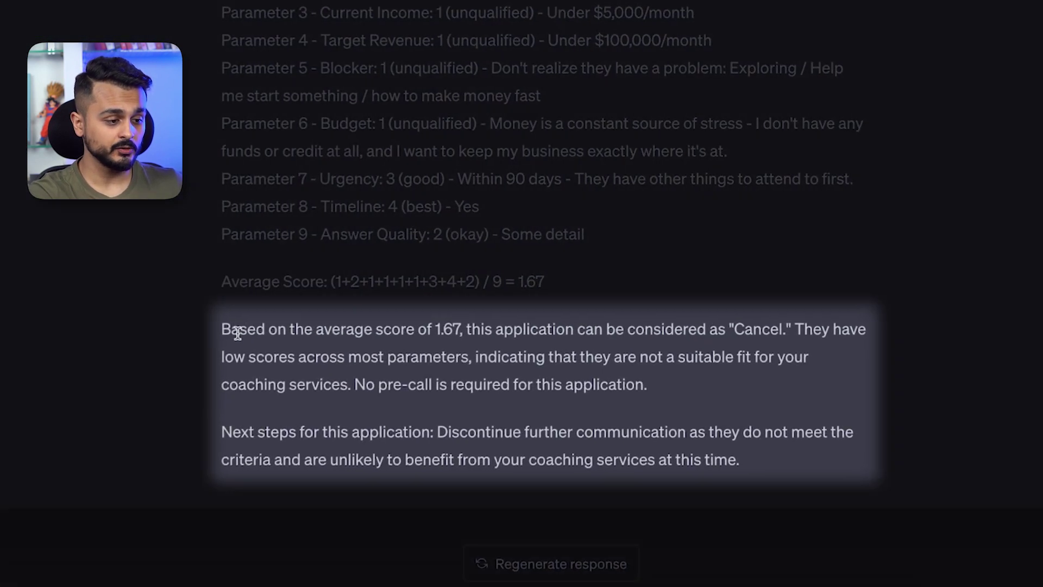
pyautogui.moveTo(377, 280); pyautogui.dragTo(571, 281)
pyautogui.moveTo(494, 329); pyautogui.dragTo(672, 379)
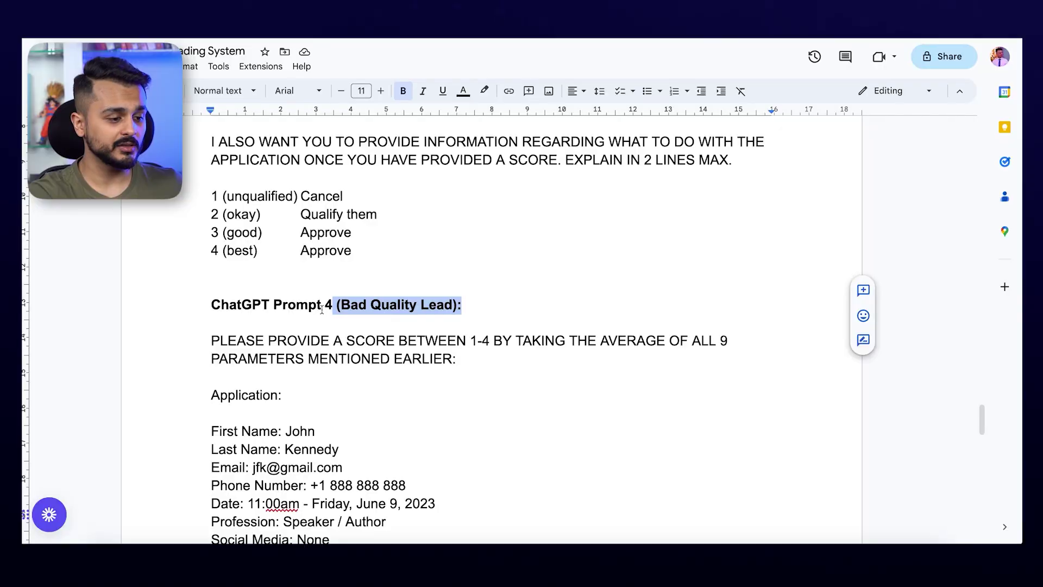
# Scroll the prompts document back up to ChatGPT Prompt 1 at the top.
pyautogui.scroll(-15, 322, 315)
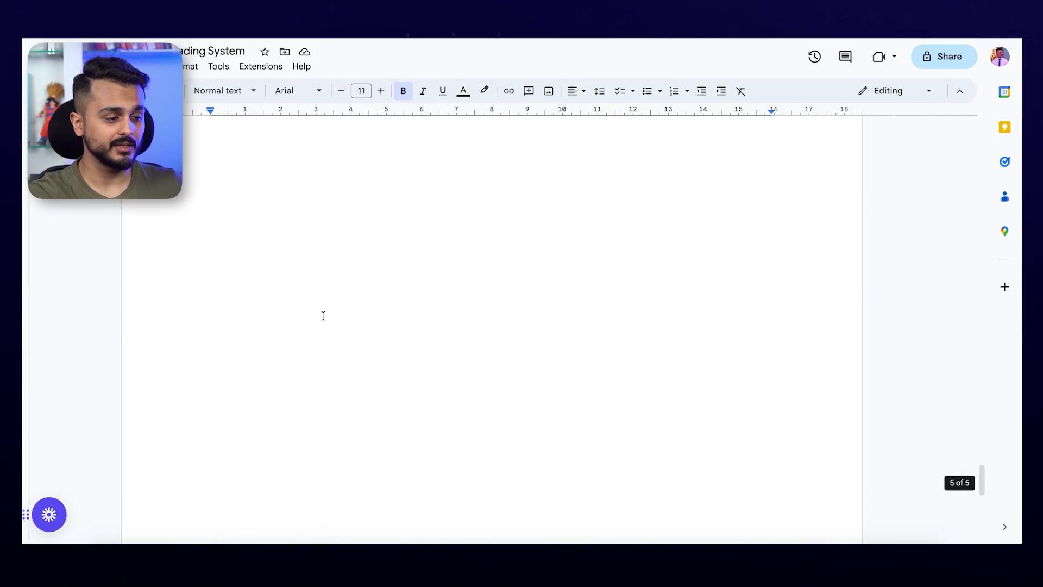
pyautogui.scroll(20, 323, 316)
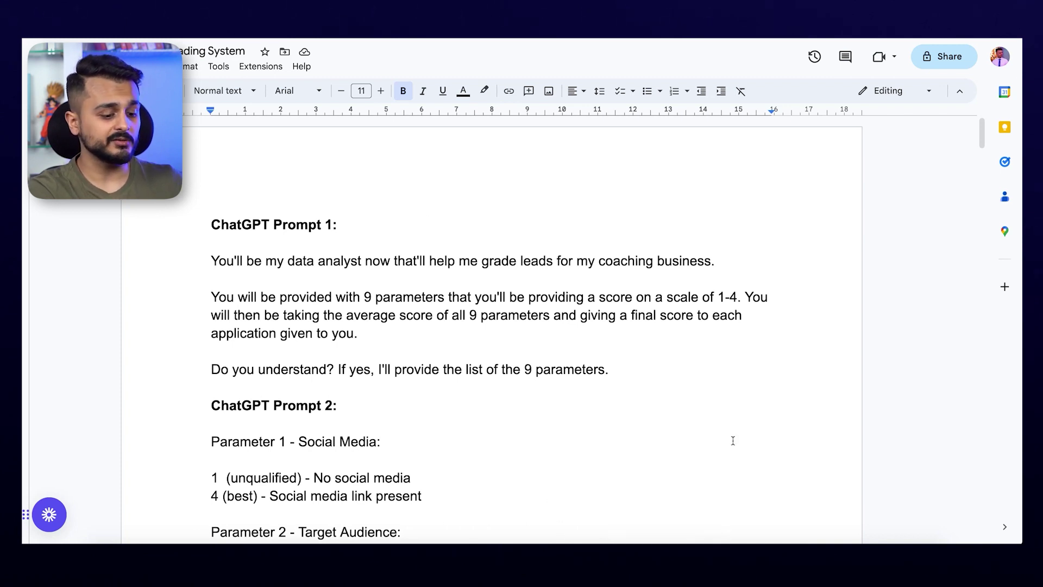
pyautogui.press('super+space')
pyautogui.press('Escape')
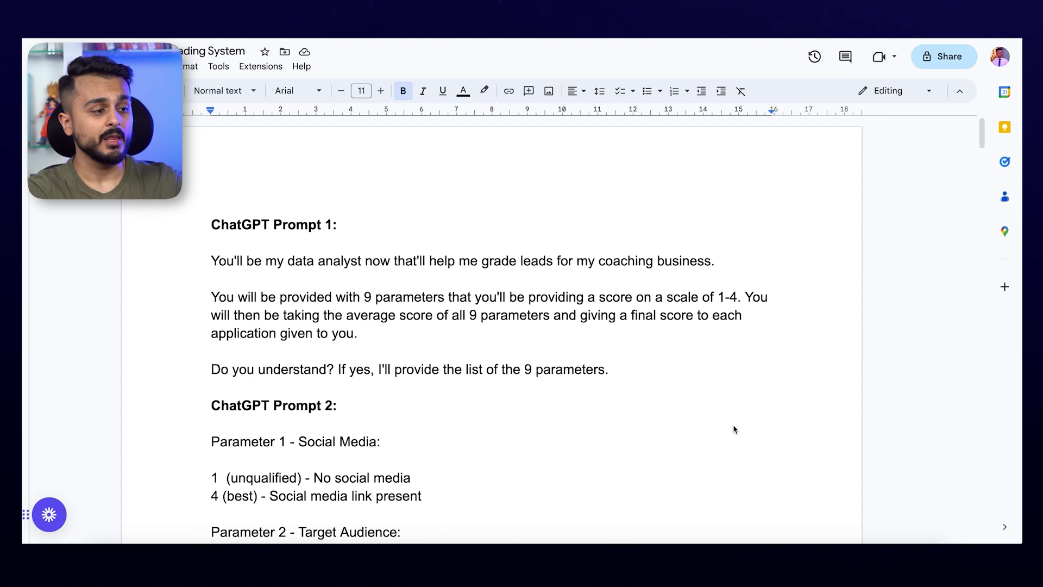
# Switch to ChatGPT, open a new tab for the application form, then return to the Cancel verdict.
pyautogui.press('super+Tab')
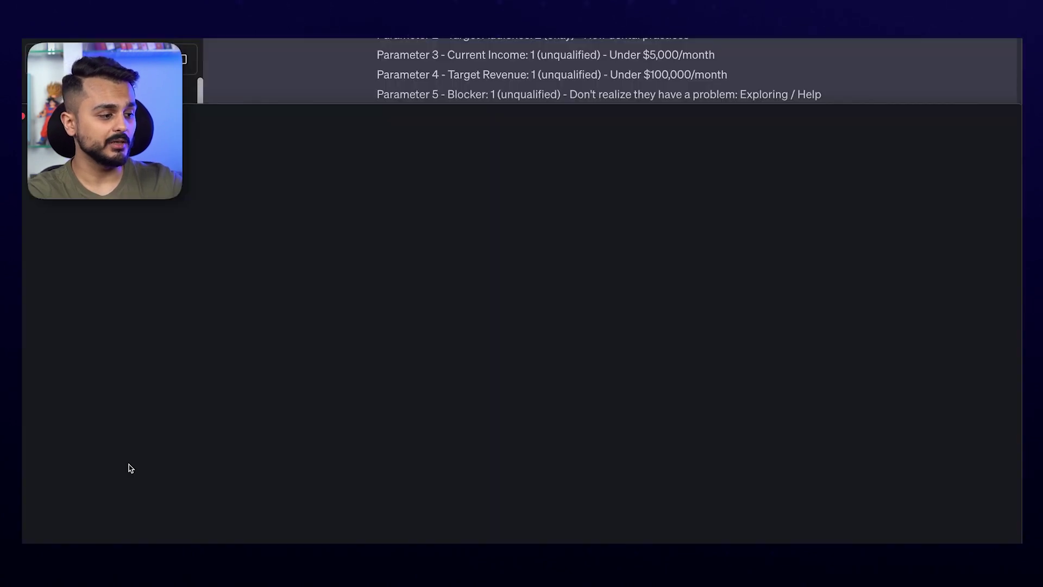
pyautogui.scroll(-3, 87, 243)
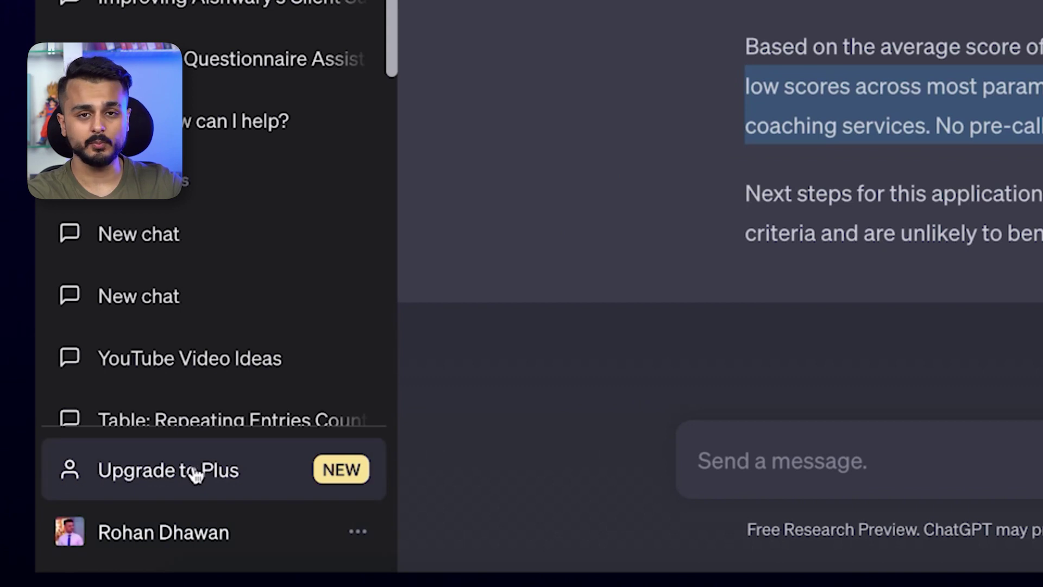
pyautogui.press('super+t')
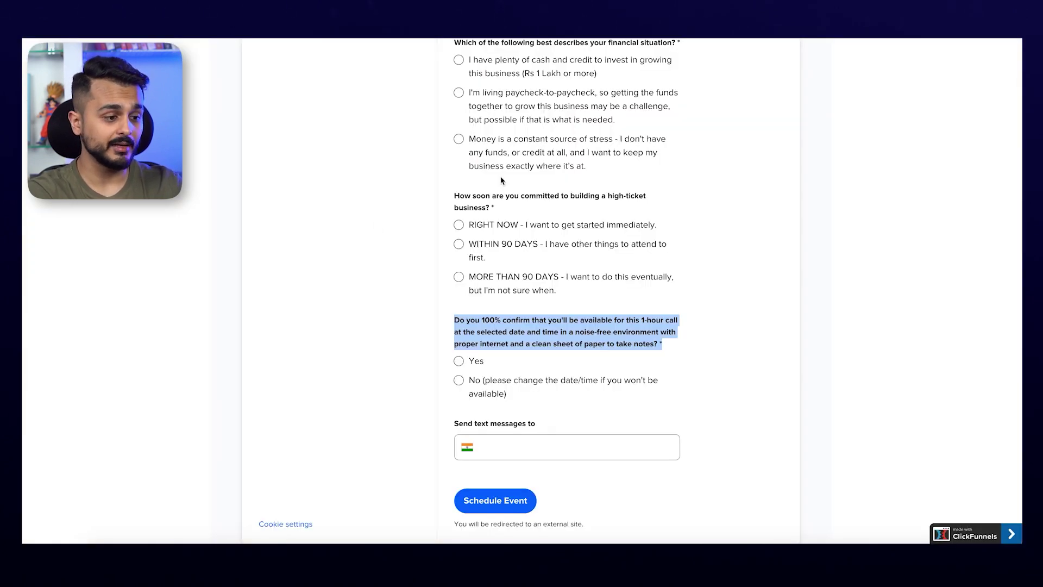
pyautogui.scroll(1, 501, 180)
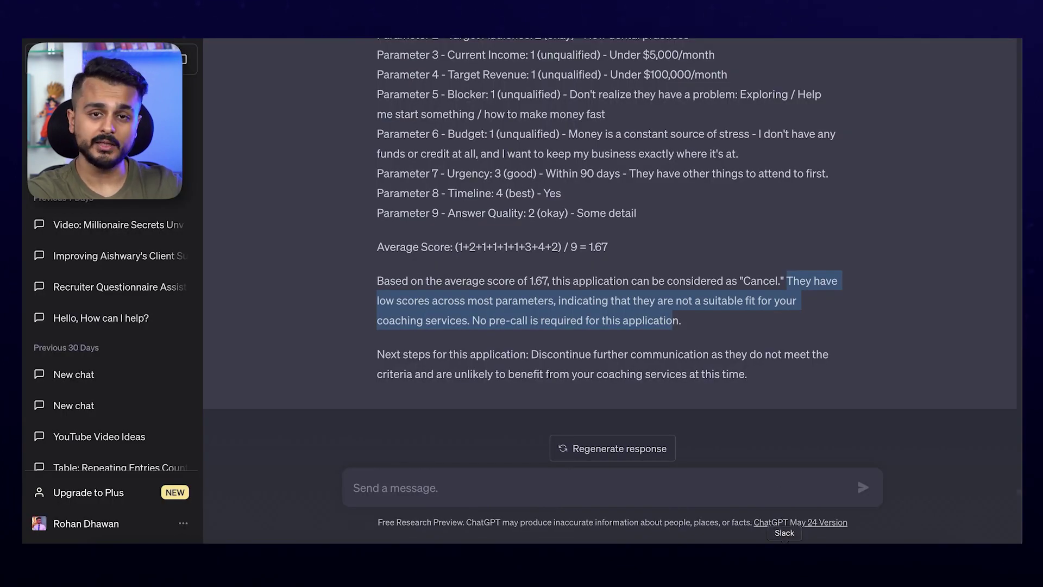
# In Slack's #blue-apps channel, highlight the lead's application fields and its AI Grading Score of 1 (unqualified).
pyautogui.click(785, 546)
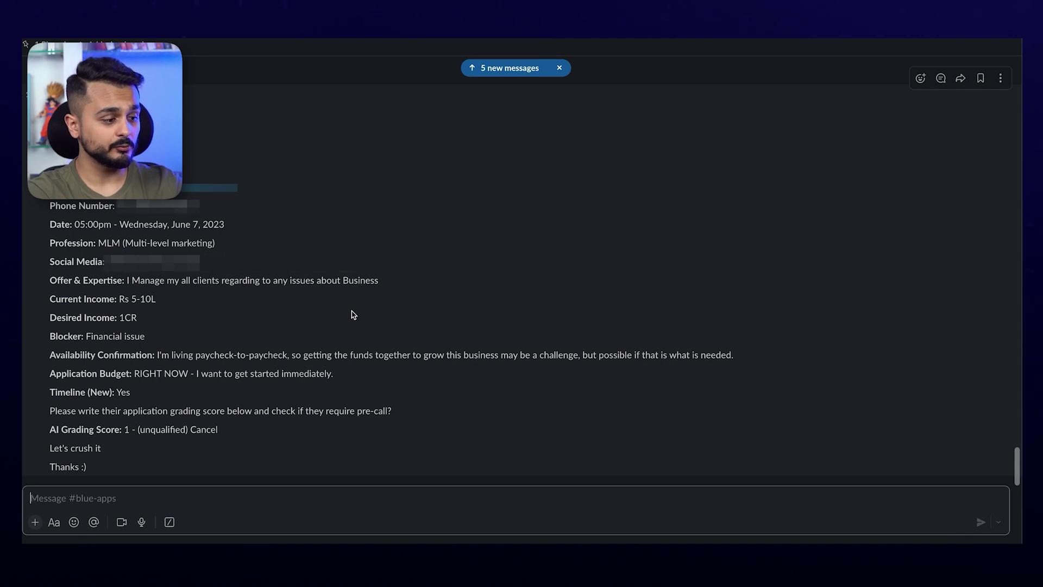
pyautogui.moveTo(239, 187); pyautogui.dragTo(142, 369)
pyautogui.click(162, 392)
pyautogui.moveTo(48, 429); pyautogui.dragTo(222, 433)
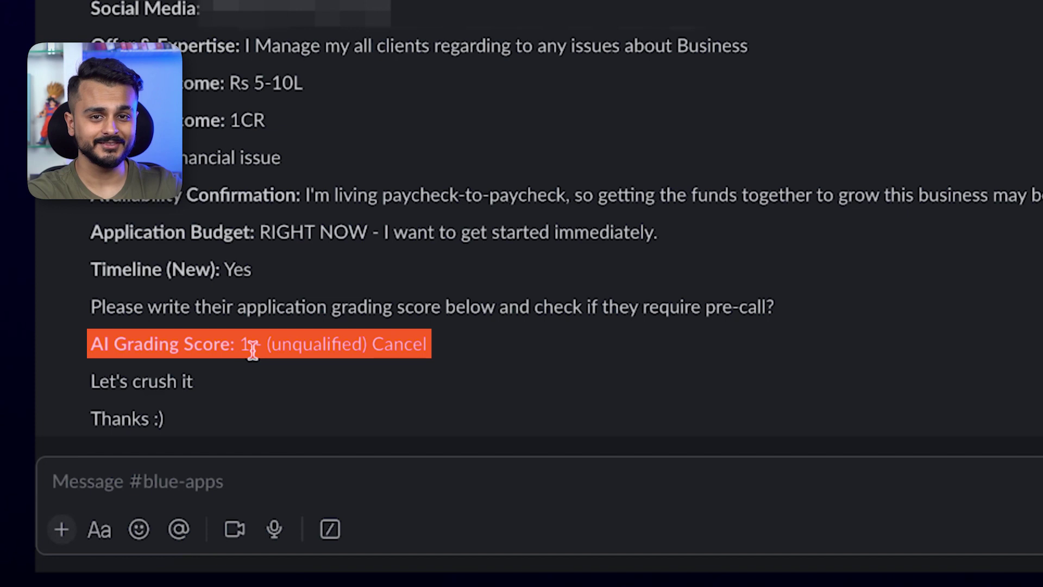
pyautogui.moveTo(93, 251); pyautogui.dragTo(179, 329)
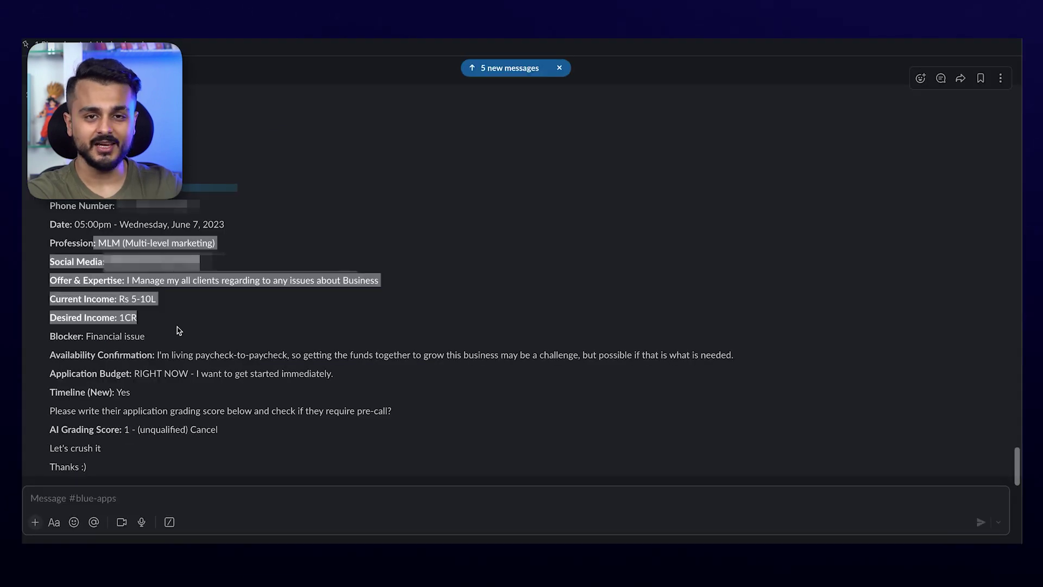
pyautogui.click(178, 330)
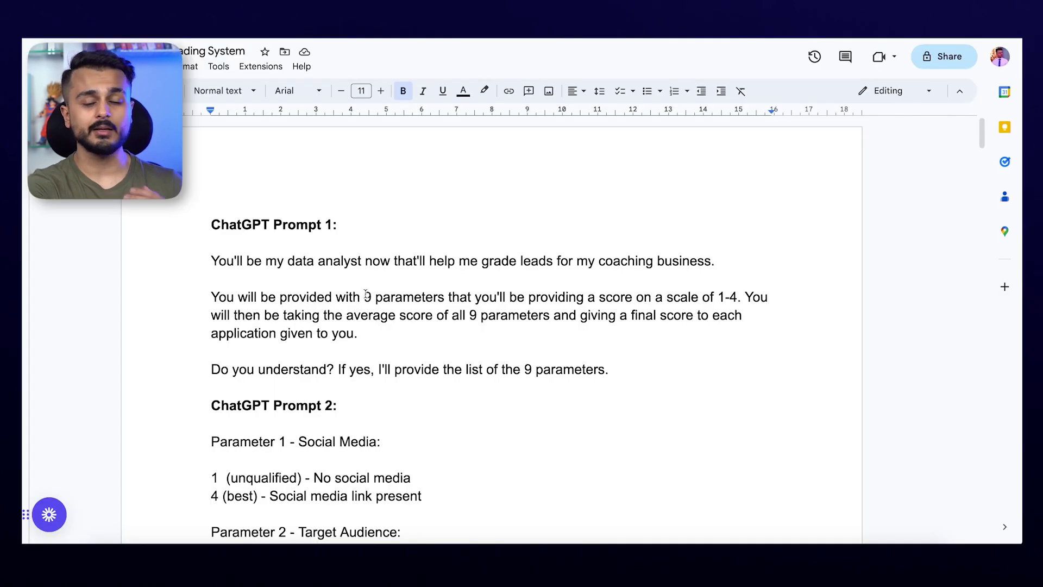
pyautogui.scroll(-1, 366, 294)
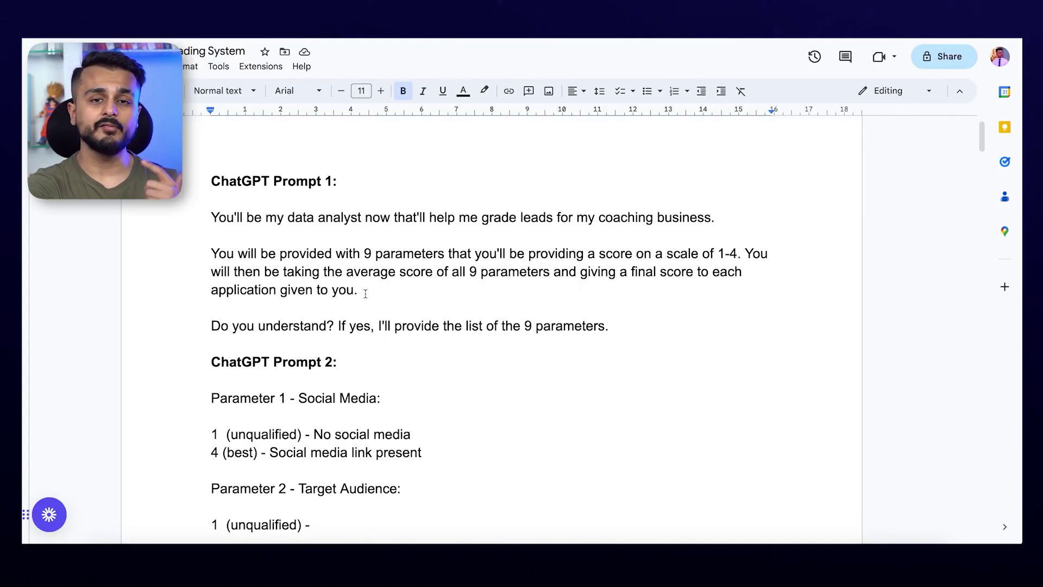
pyautogui.scroll(-1, 365, 294)
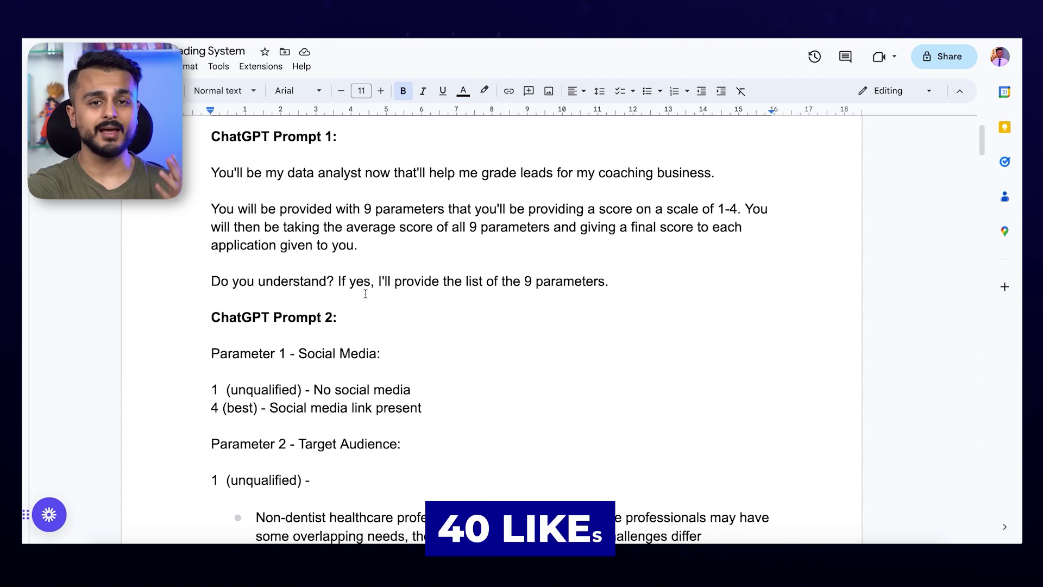
pyautogui.scroll(-1, 362, 275)
pyautogui.scroll(2, 362, 274)
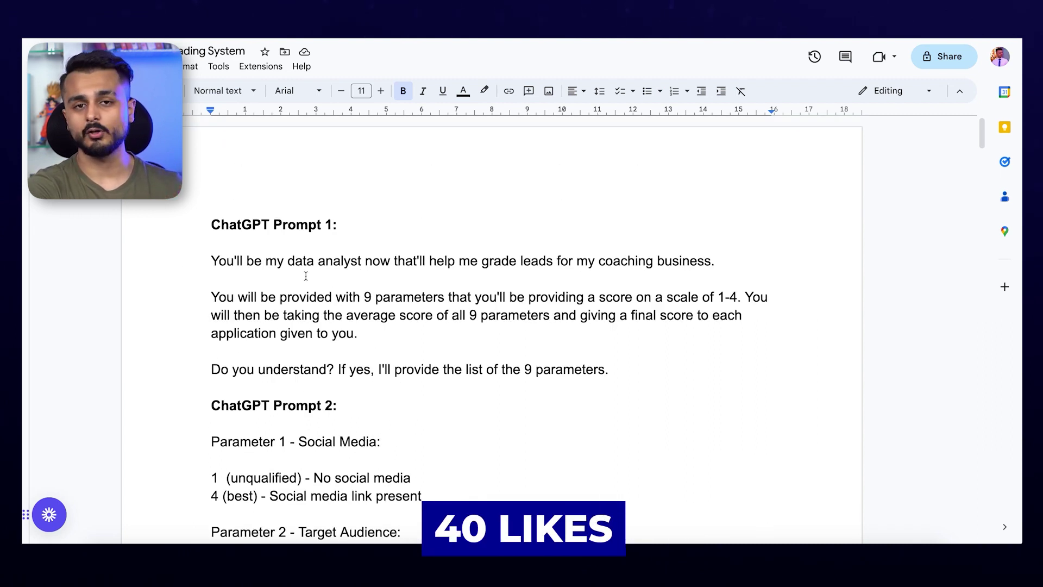